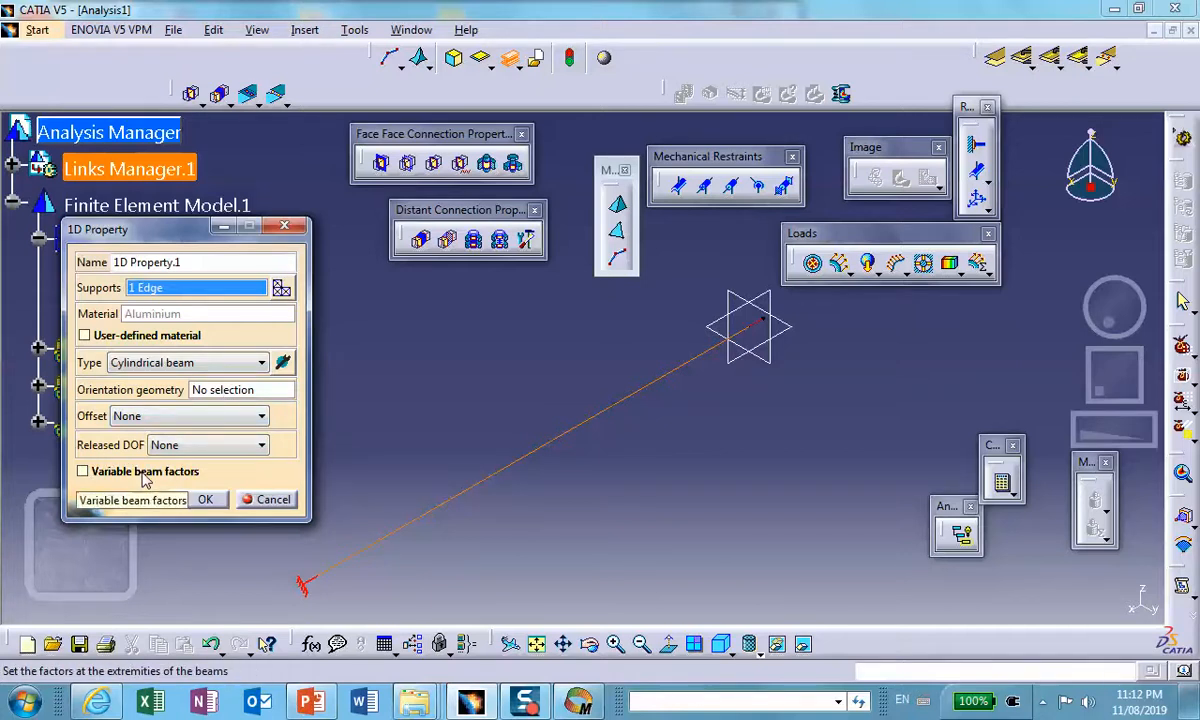
Enable variable beam factors for the cylindrical beam property, with starting factor 1 and ending factor 3.
click(84, 471)
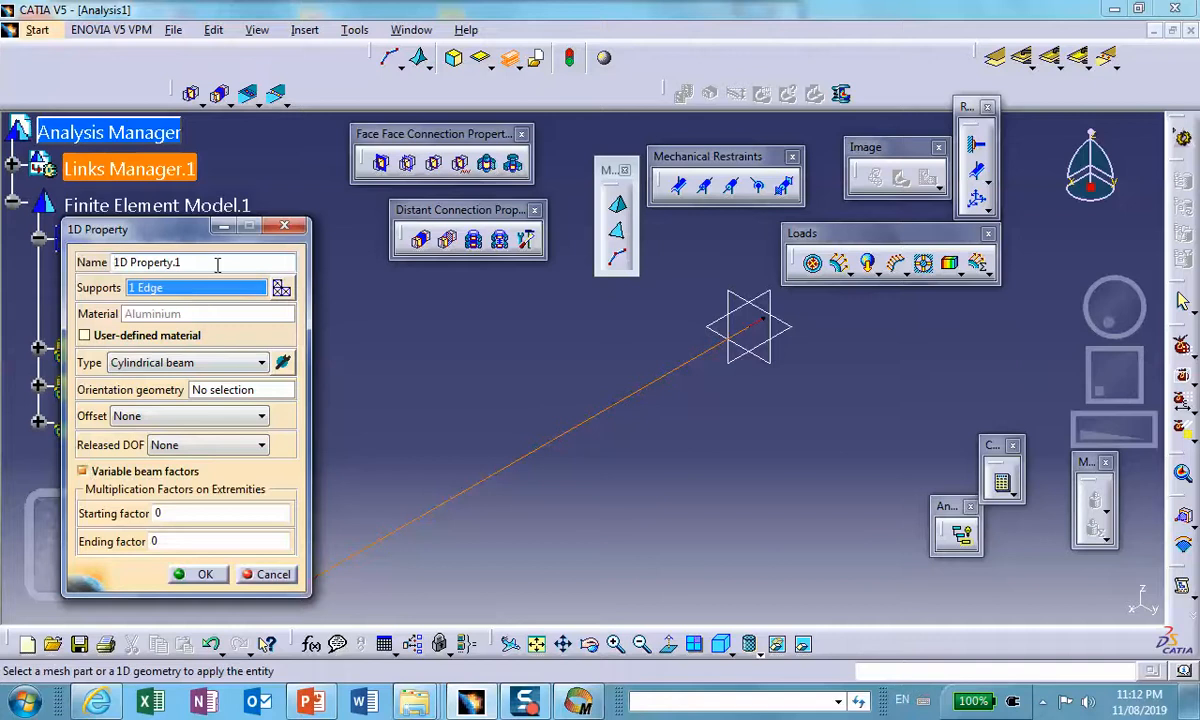
double_click(158, 516)
text(1)
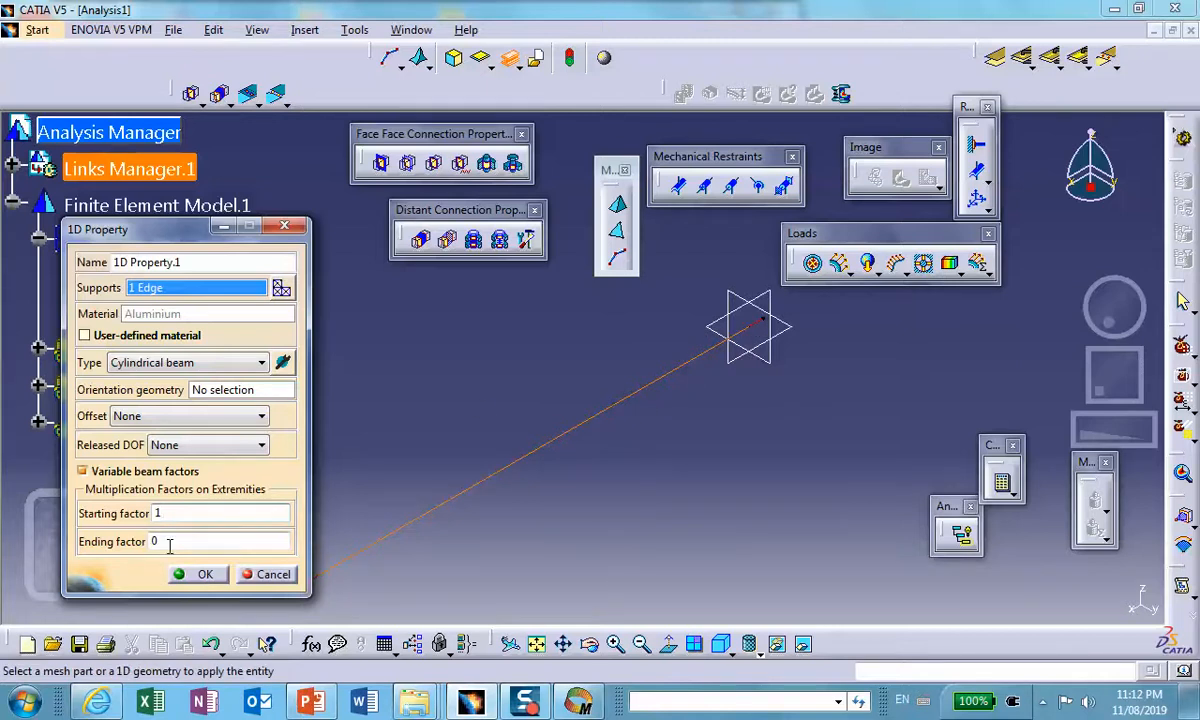
key(Tab)
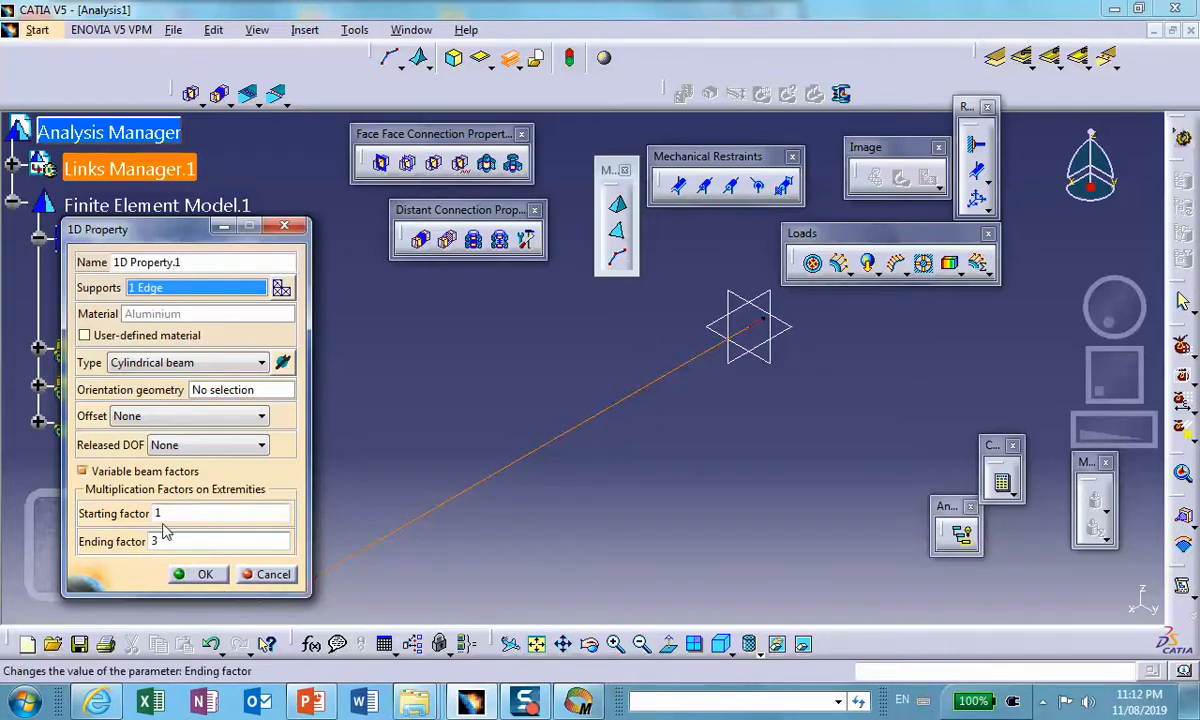
click(199, 575)
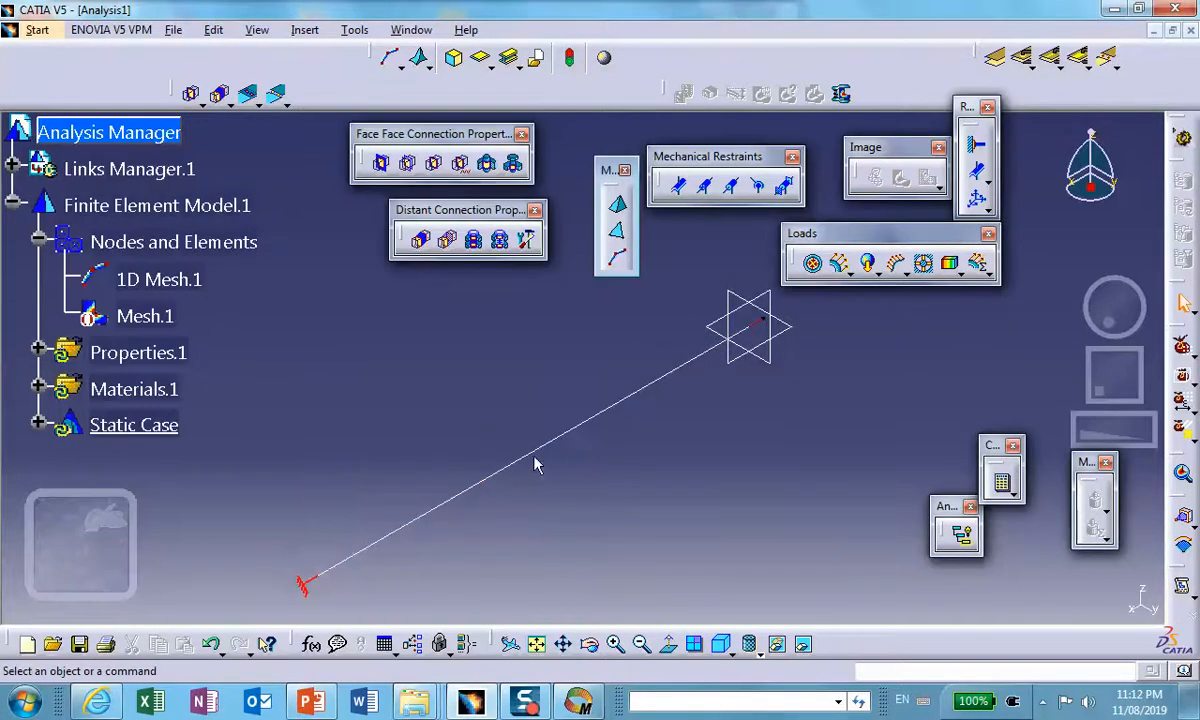
mouse_move(476, 383)
middle_down()
mouse_move(487, 351)
mouse_move(461, 375)
middle_up()
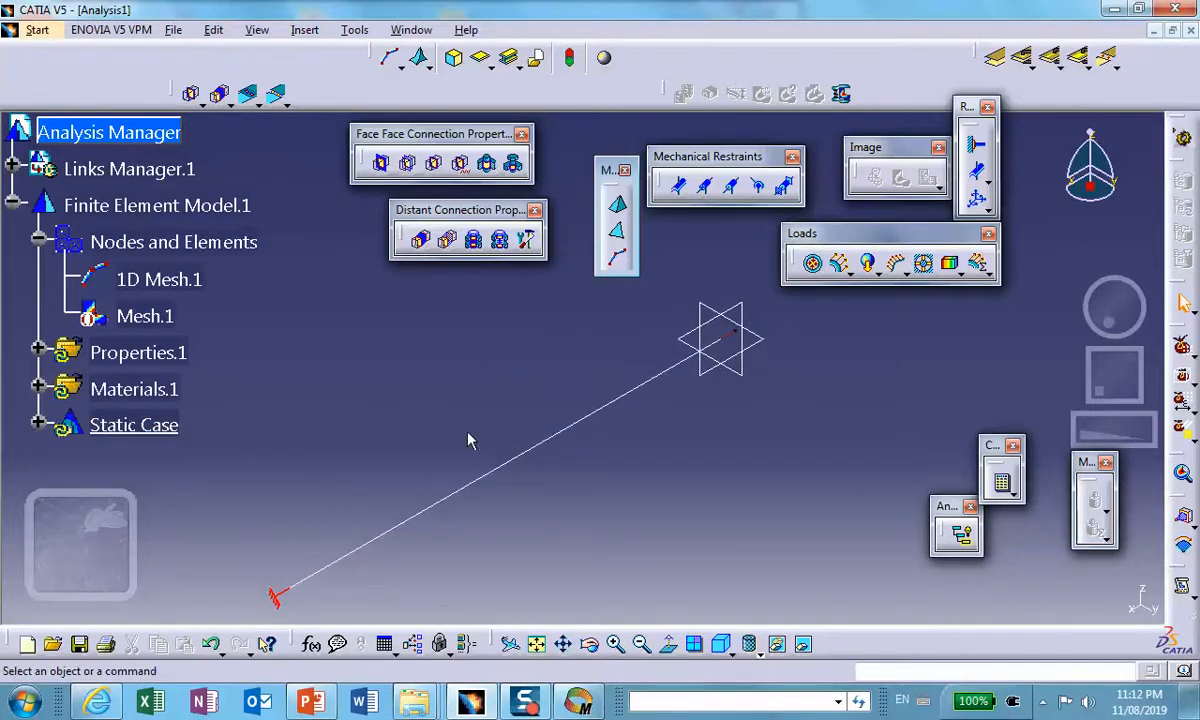
middle_drag(501, 468, 499, 260)
click(499, 474)
middle_drag(503, 431, 351, 234)
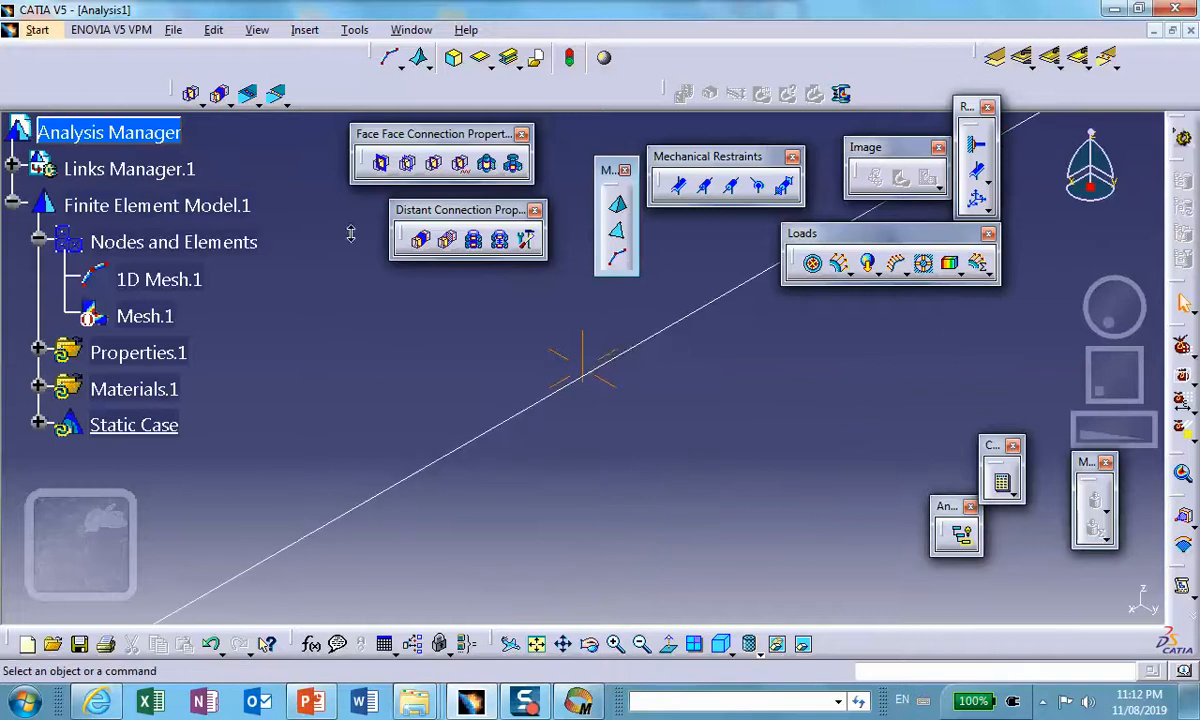
middle_drag(363, 345, 750, 500)
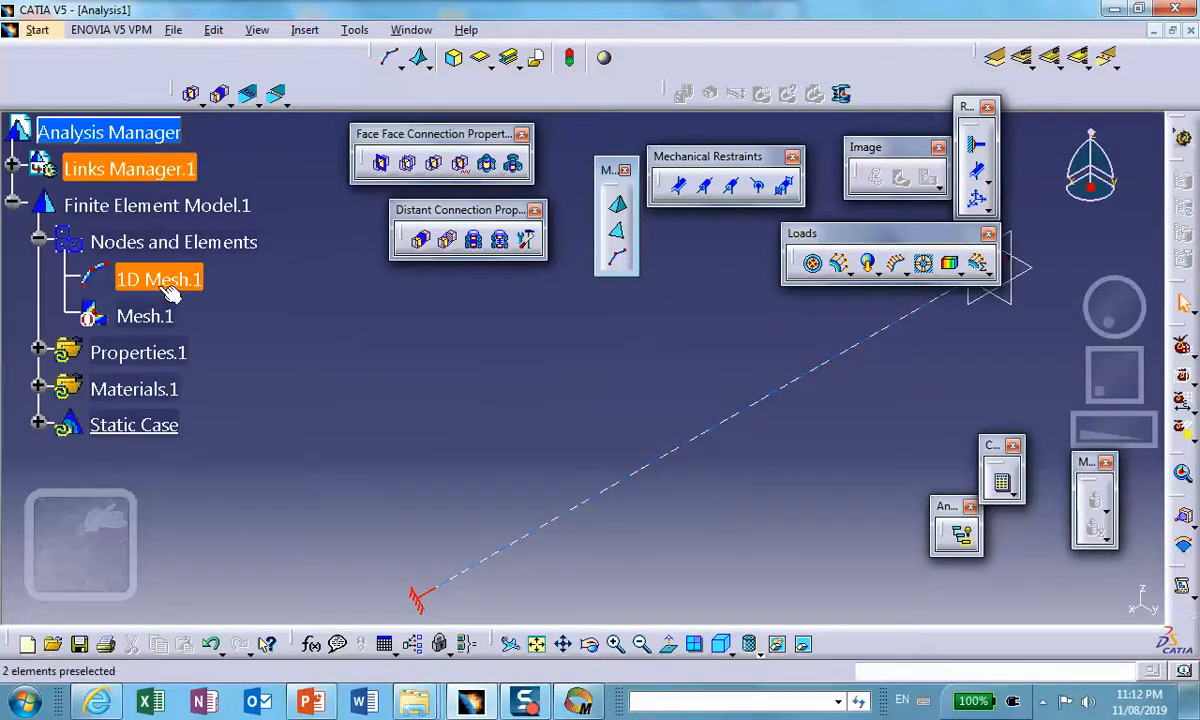
Reopen the beam's 1D property and set the cylindrical section's radius to 0.1 in.
click(38, 350)
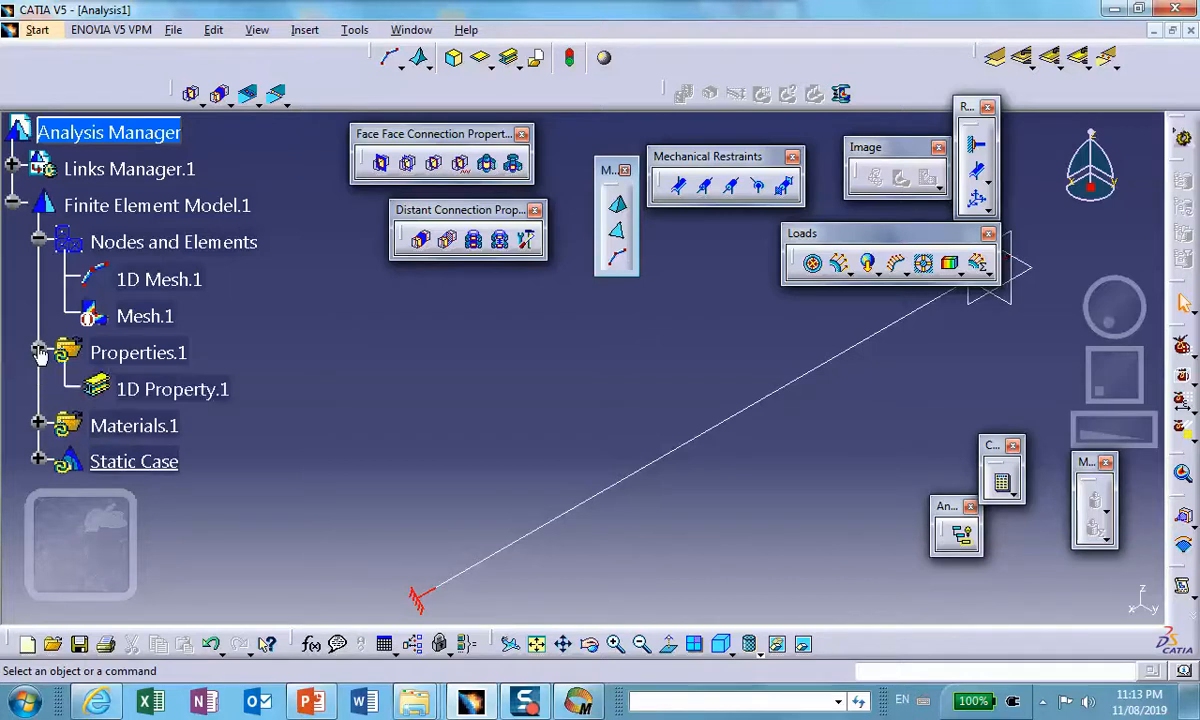
double_click(160, 390)
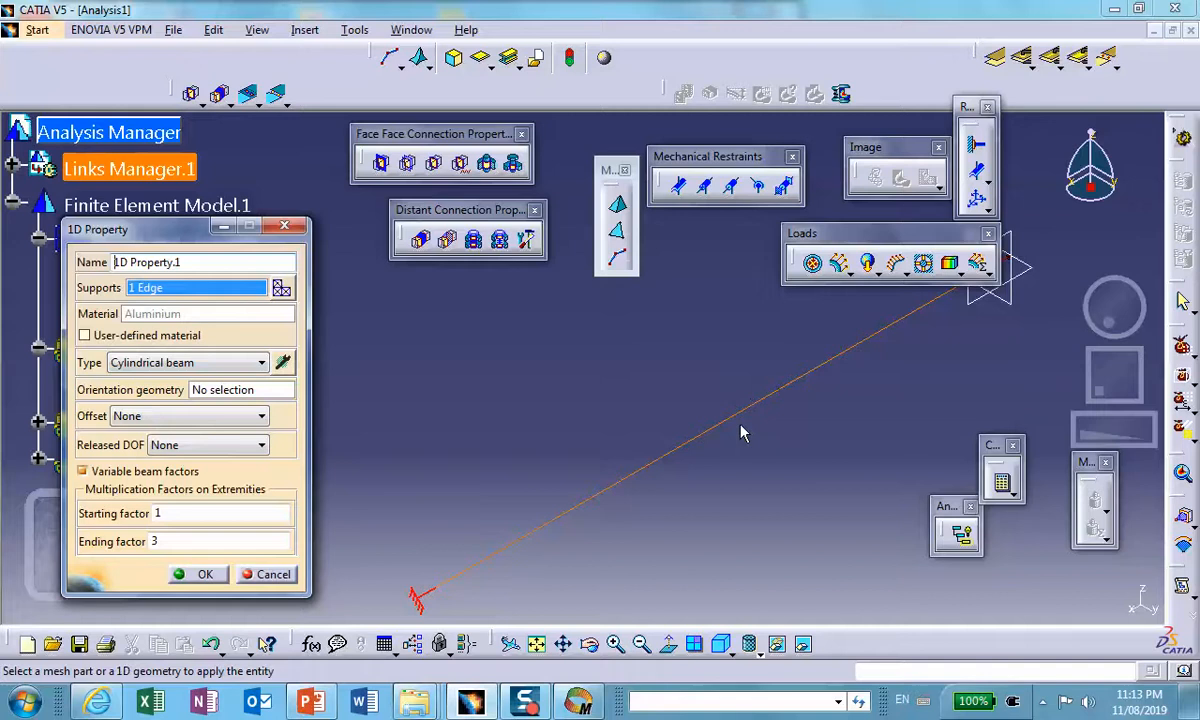
click(283, 365)
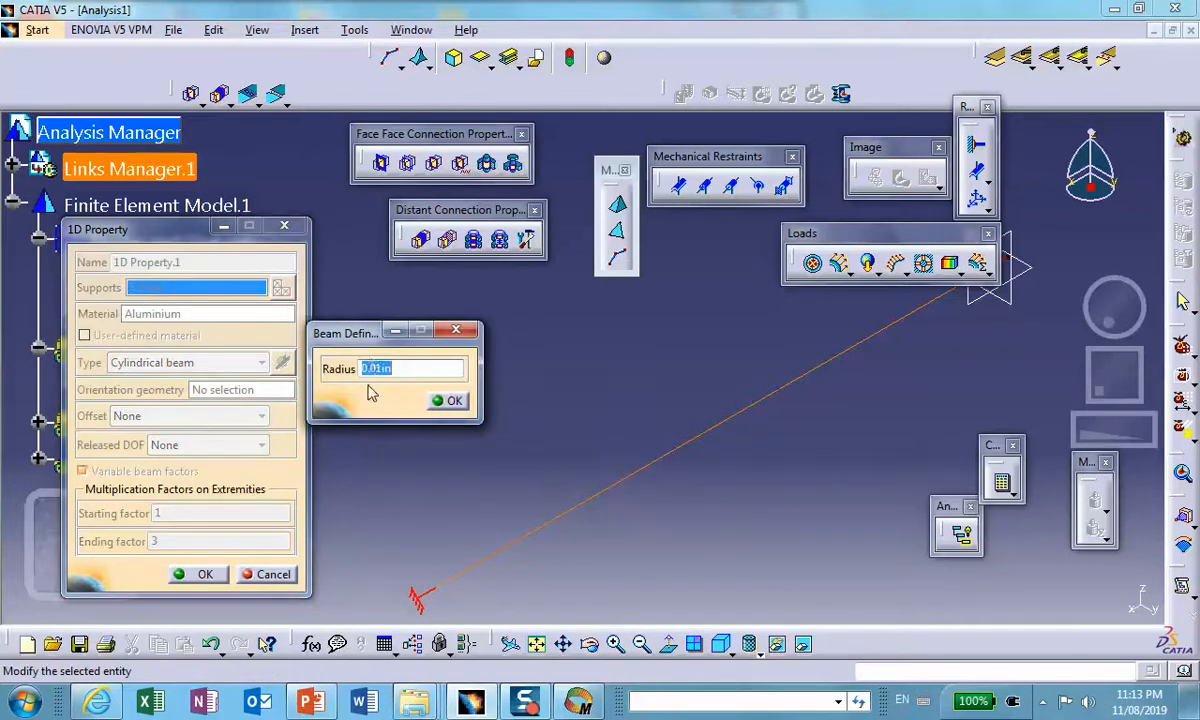
click(374, 370)
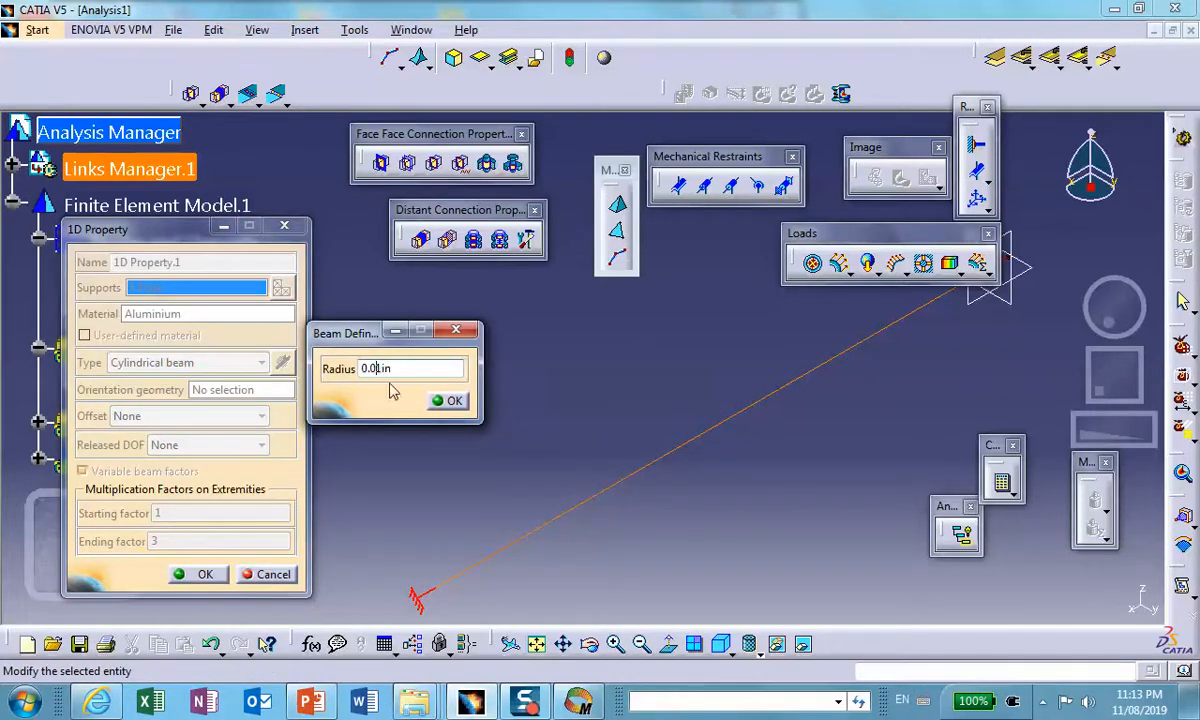
key(BackSpace)
click(451, 402)
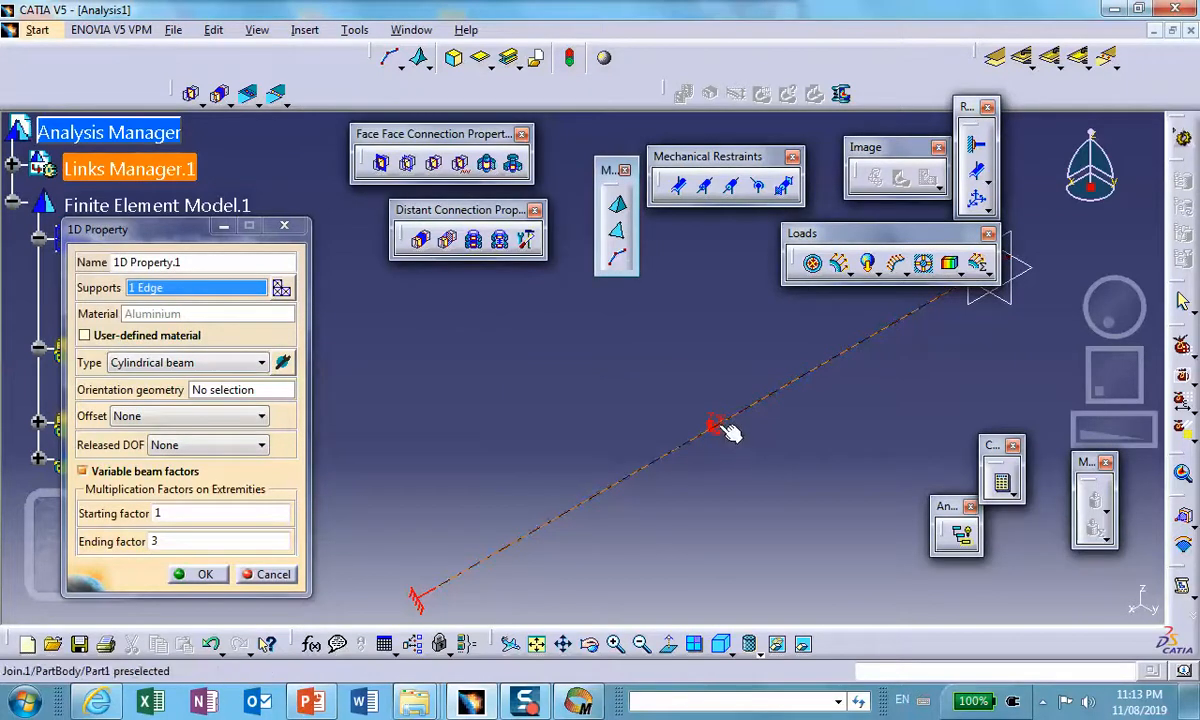
Set the cylindrical section's radius back to 0.01 in and apply the 1D property.
click(283, 362)
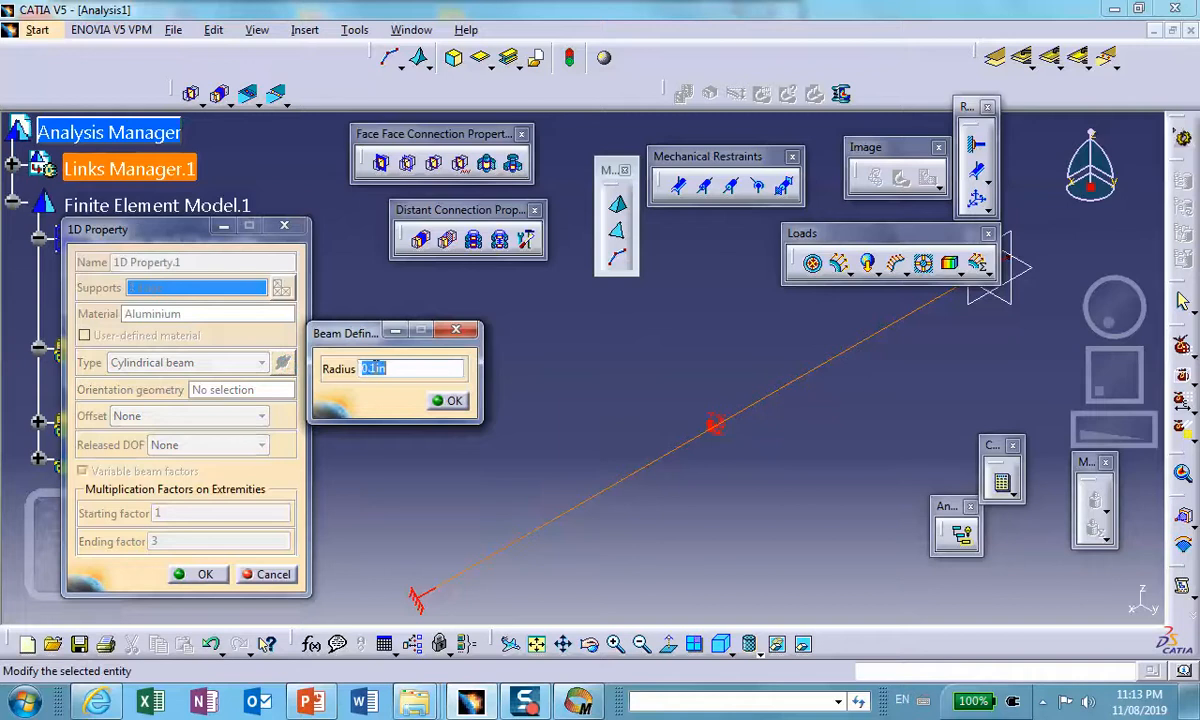
click(370, 371)
text(0)
click(445, 400)
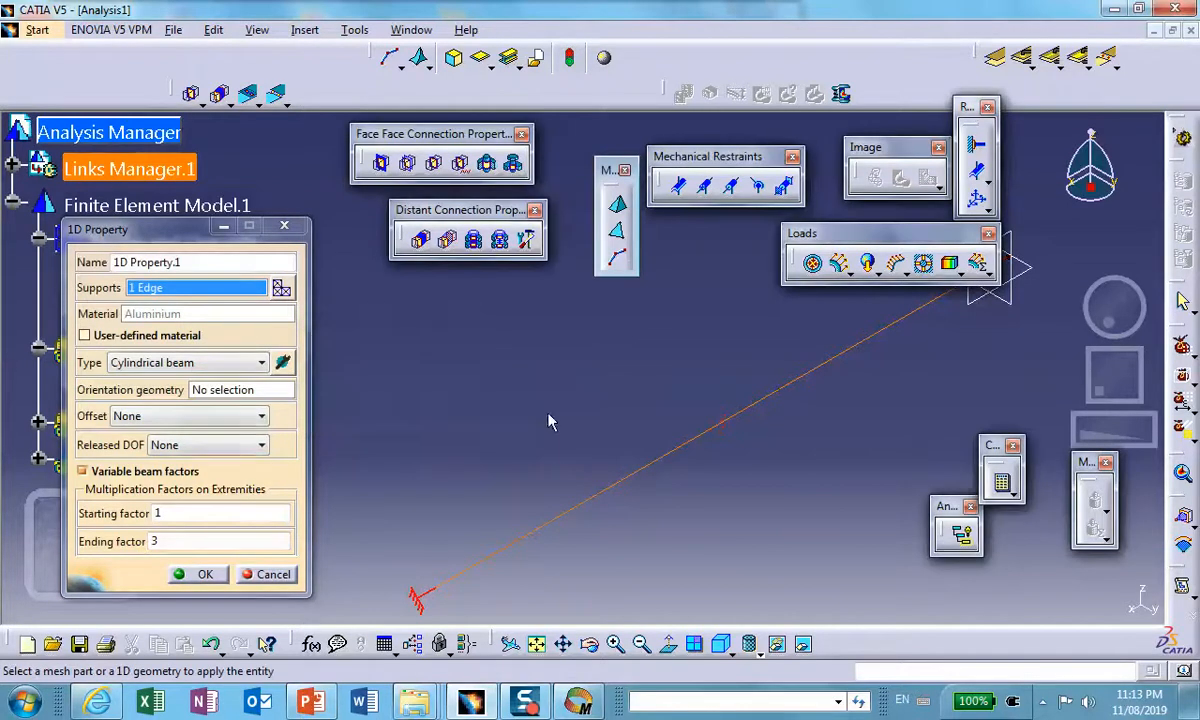
click(203, 575)
Compute the analysis with the All option and accept the computation resources estimation.
middle_drag(517, 388, 434, 495)
scroll(514, 464, down, 1)
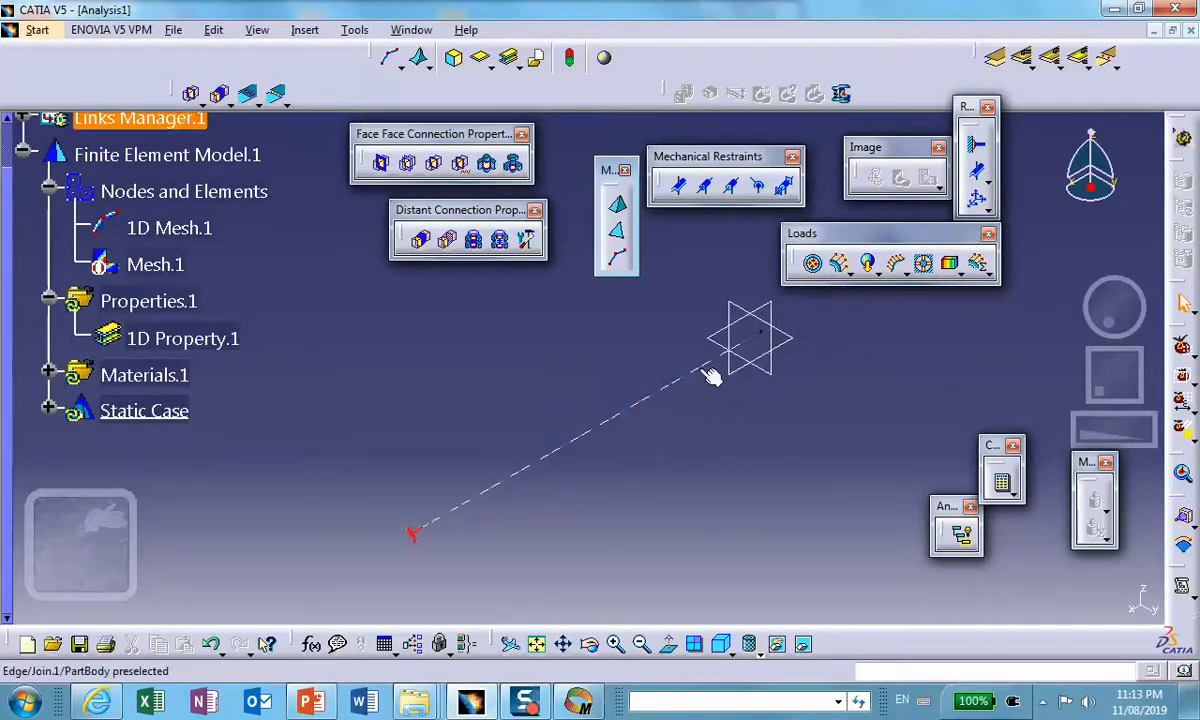
click(1004, 485)
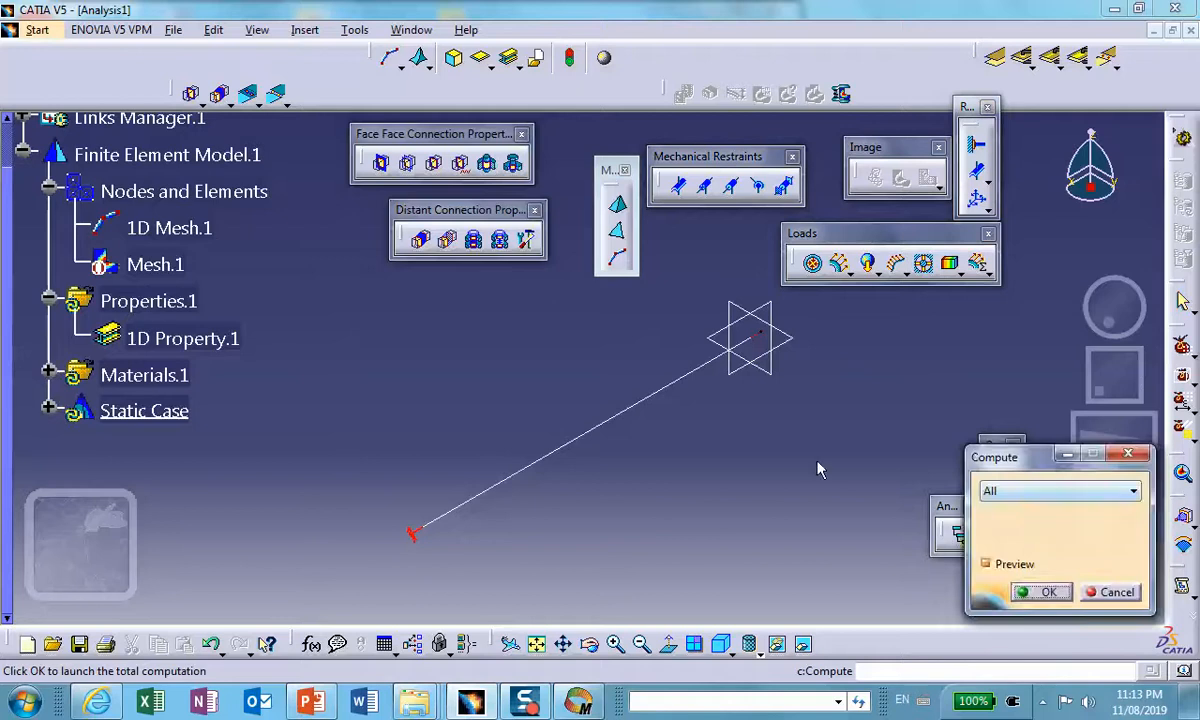
click(1044, 591)
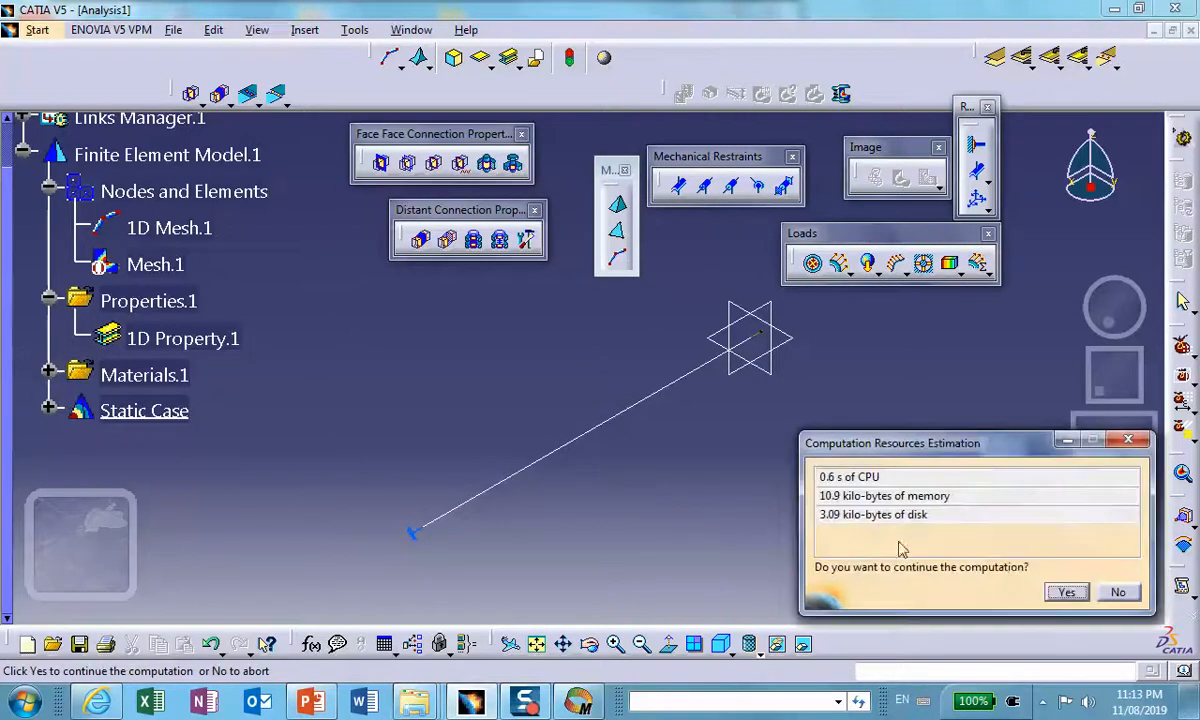
click(1066, 592)
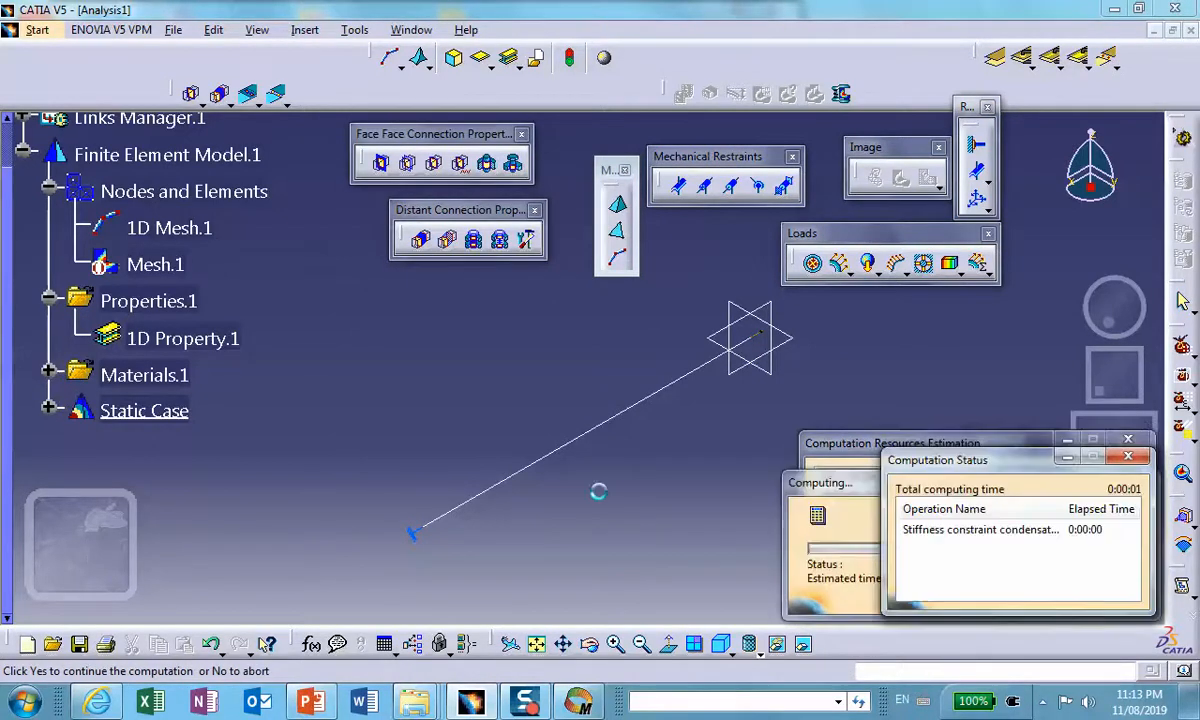
Display the beam's translational displacement image and switch to the principal stress image.
middle_drag(627, 506, 527, 540)
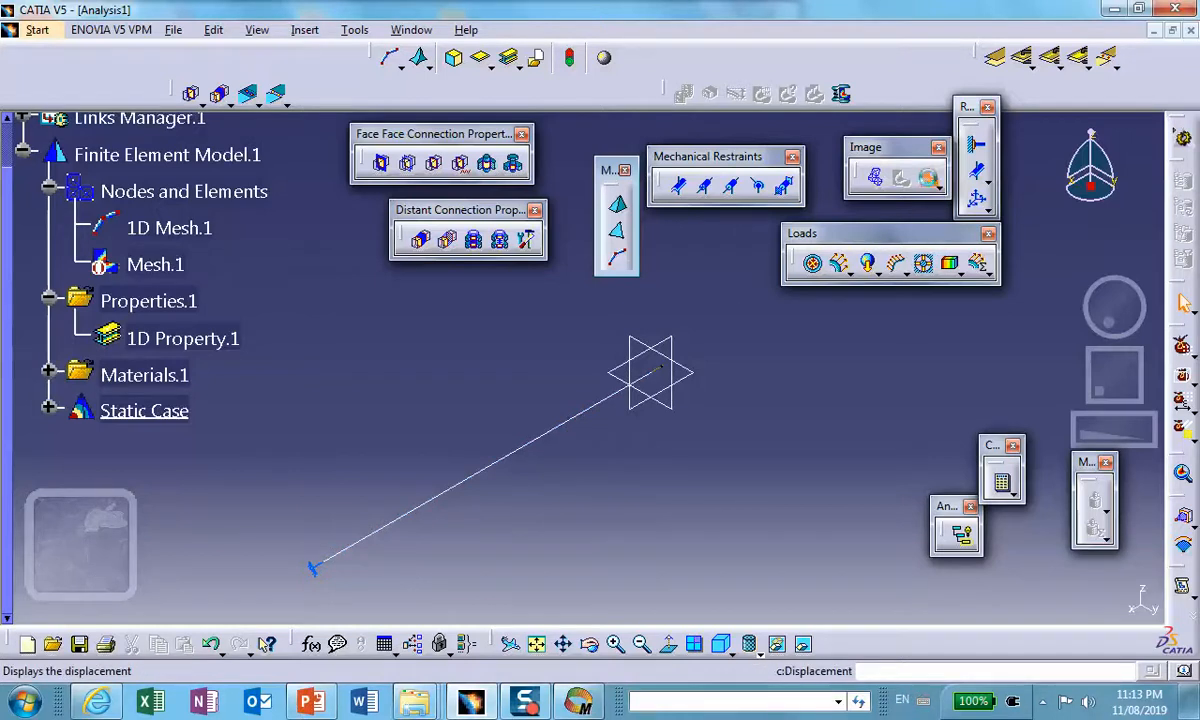
click(875, 177)
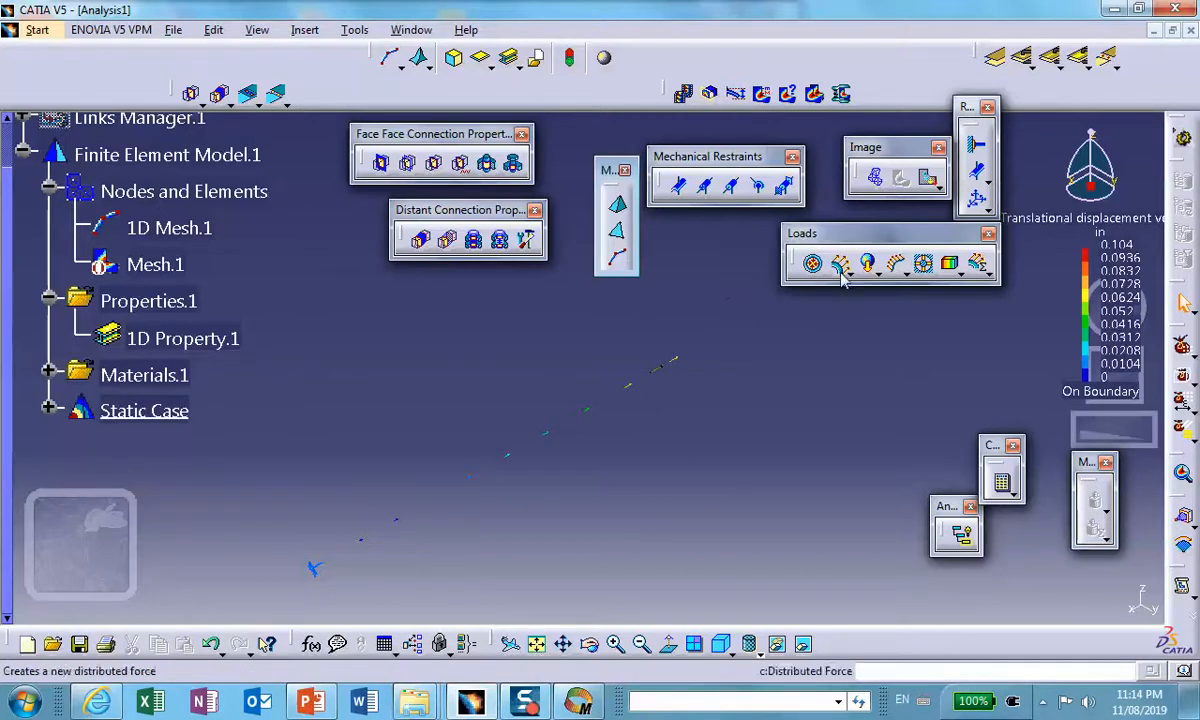
click(937, 186)
click(990, 200)
Examine the principal stress values at the nodes along the beam, from the clamped end to the free end.
middle_drag(718, 401, 544, 410)
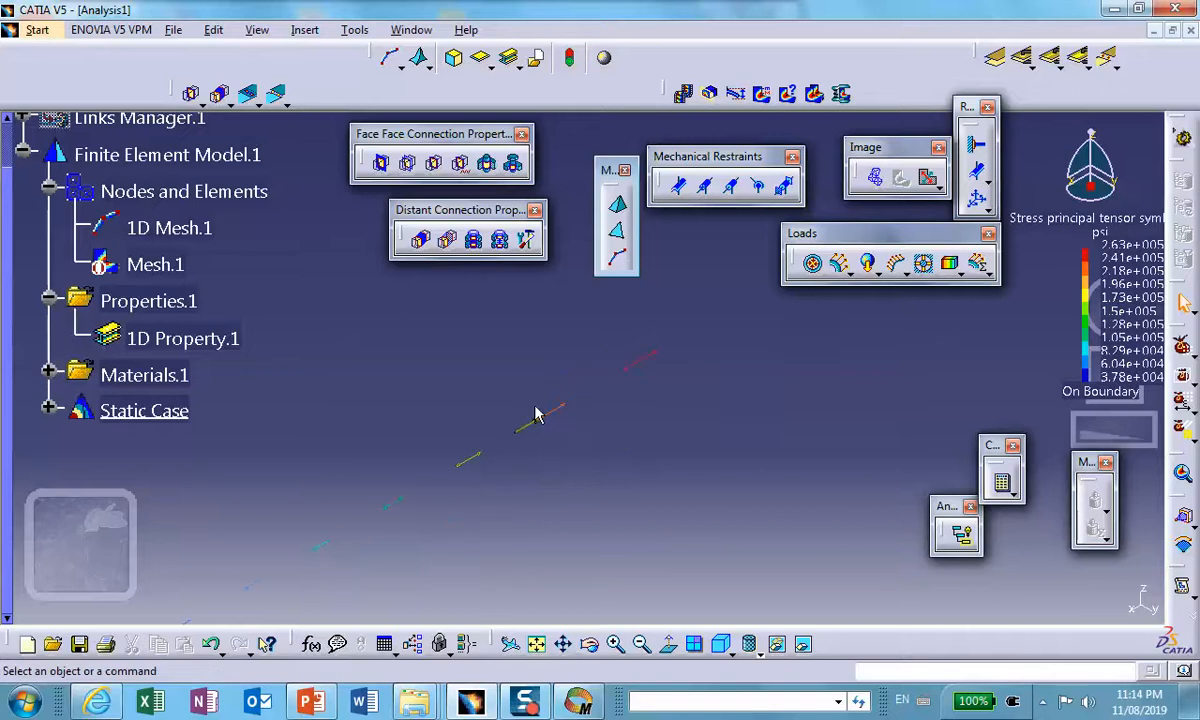
middle_drag(446, 415, 632, 417)
middle_click(296, 560)
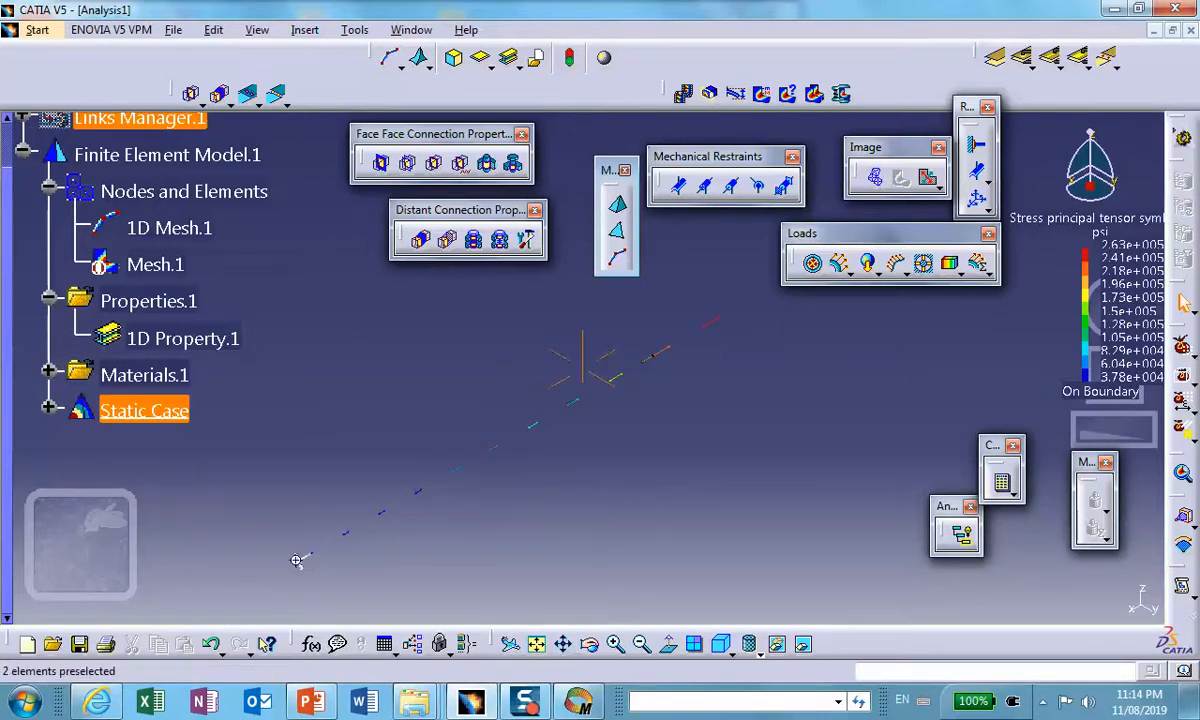
middle_drag(296, 560, 391, 410)
mouse_move(377, 462)
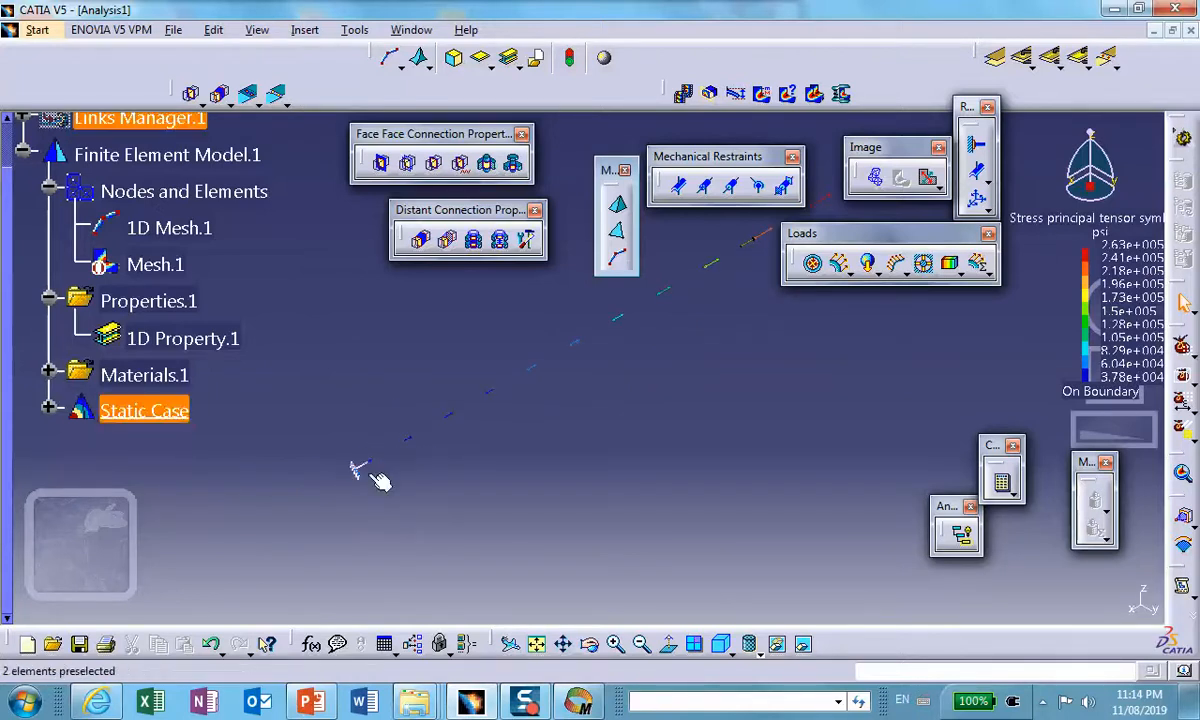
mouse_move(413, 448)
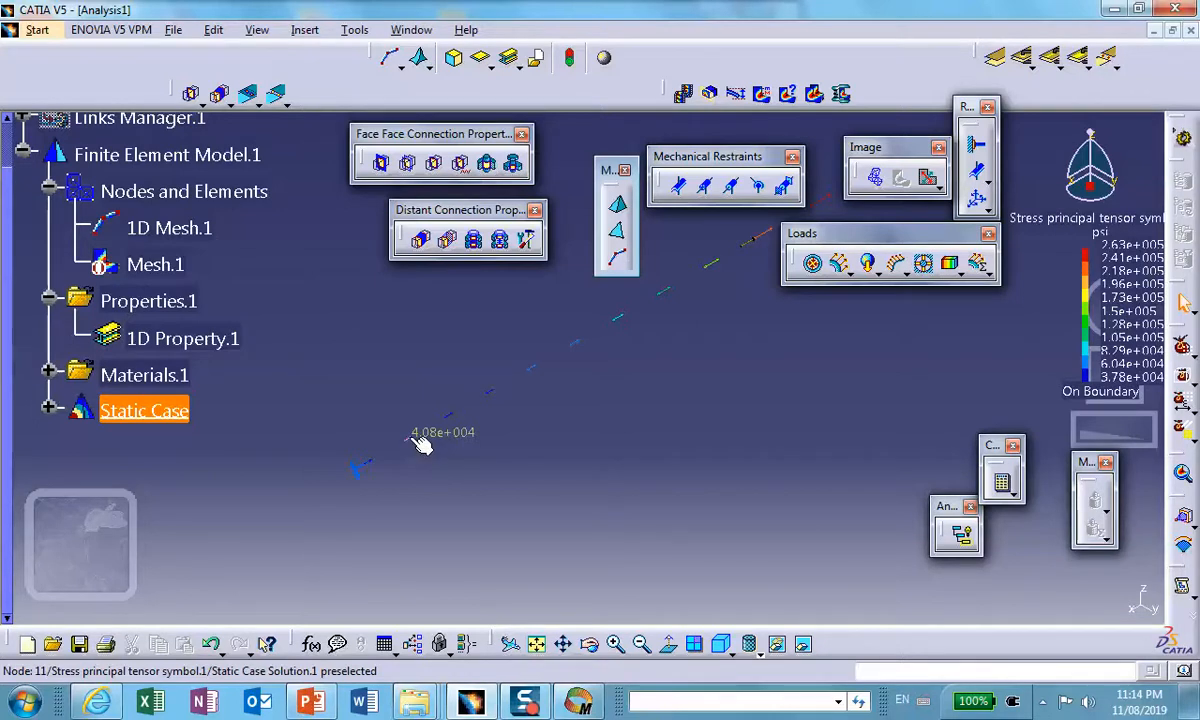
middle_drag(524, 443, 524, 453)
middle_drag(606, 469, 597, 483)
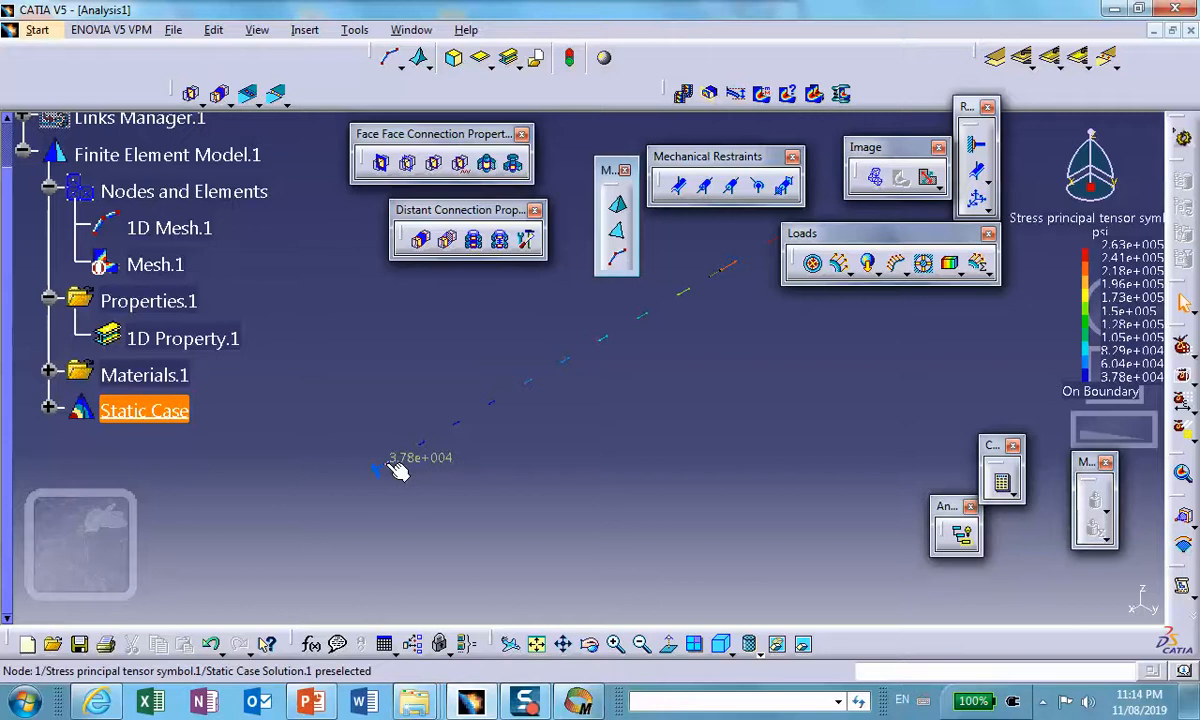
middle_drag(651, 428, 576, 477)
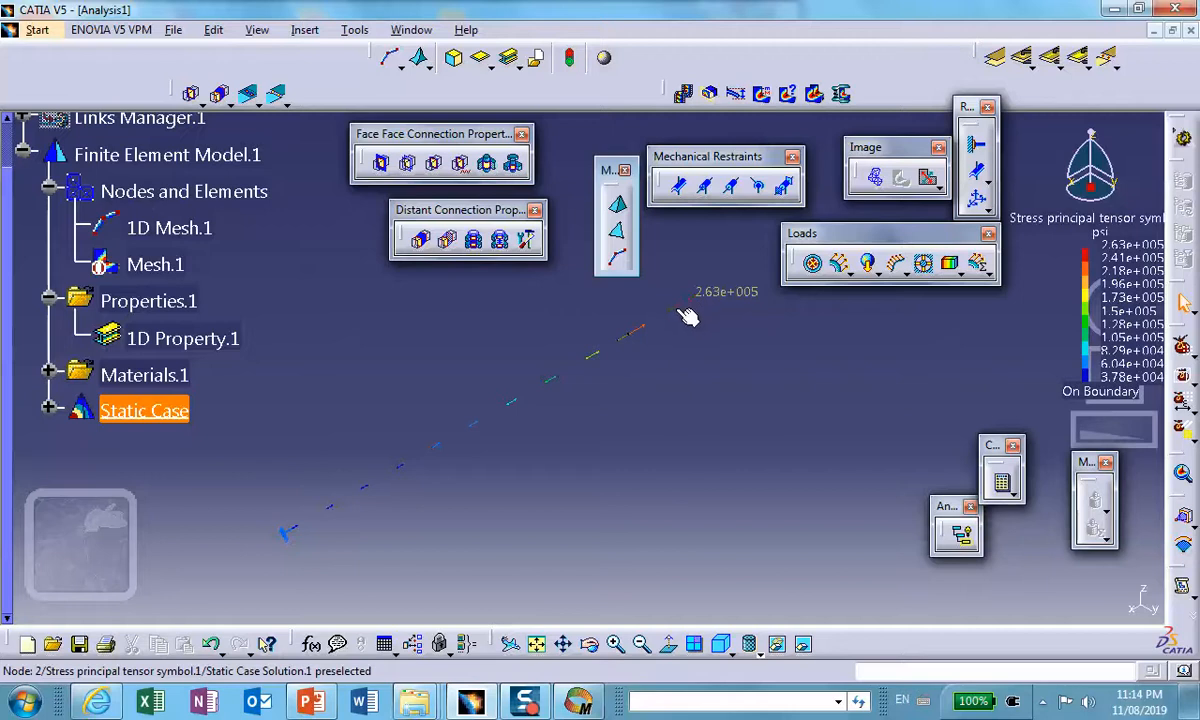
Edit the beam's 1D property to use starting factor 3 and ending factor 1.
click(356, 415)
double_click(228, 348)
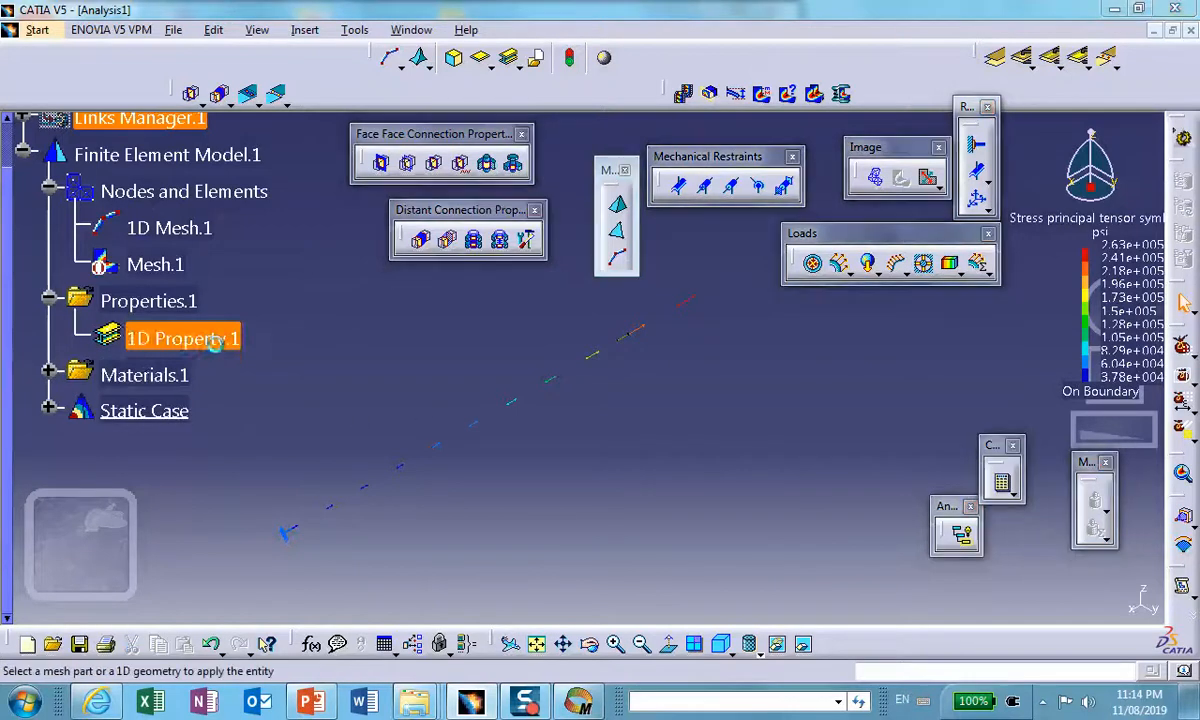
click(181, 518)
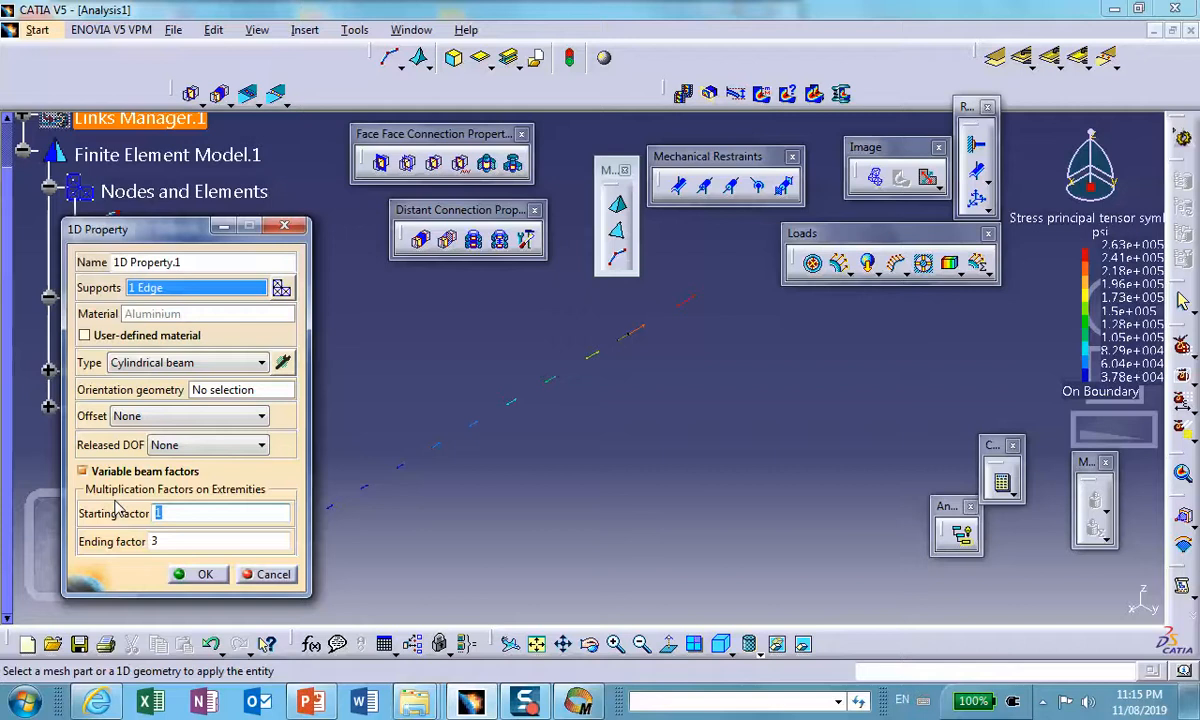
key(Tab)
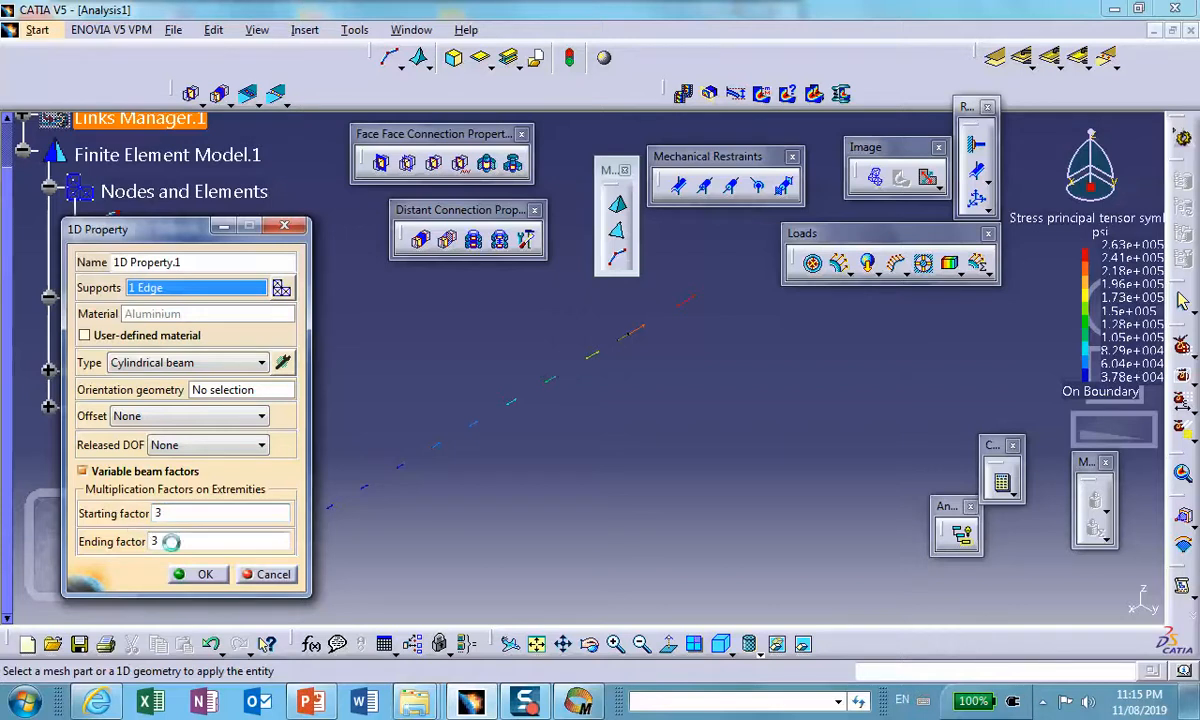
text(1)
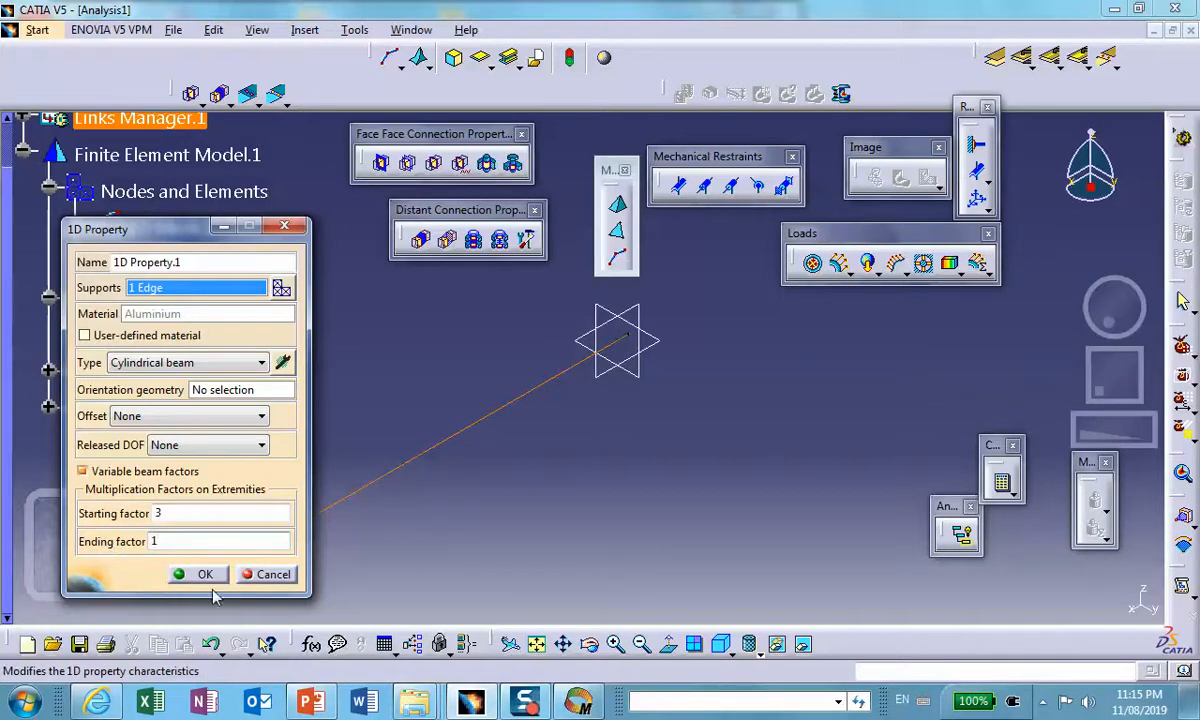
click(205, 573)
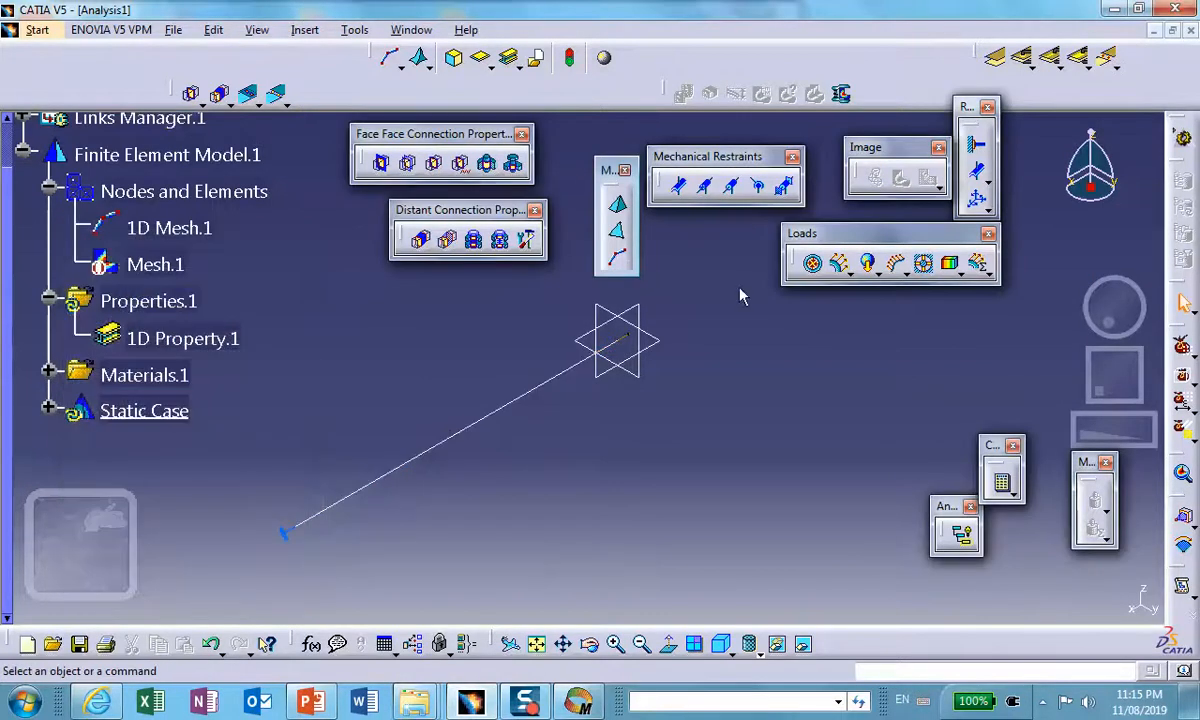
Recompute the whole analysis with the changed beam factors and expand the Static Case branch.
click(1001, 482)
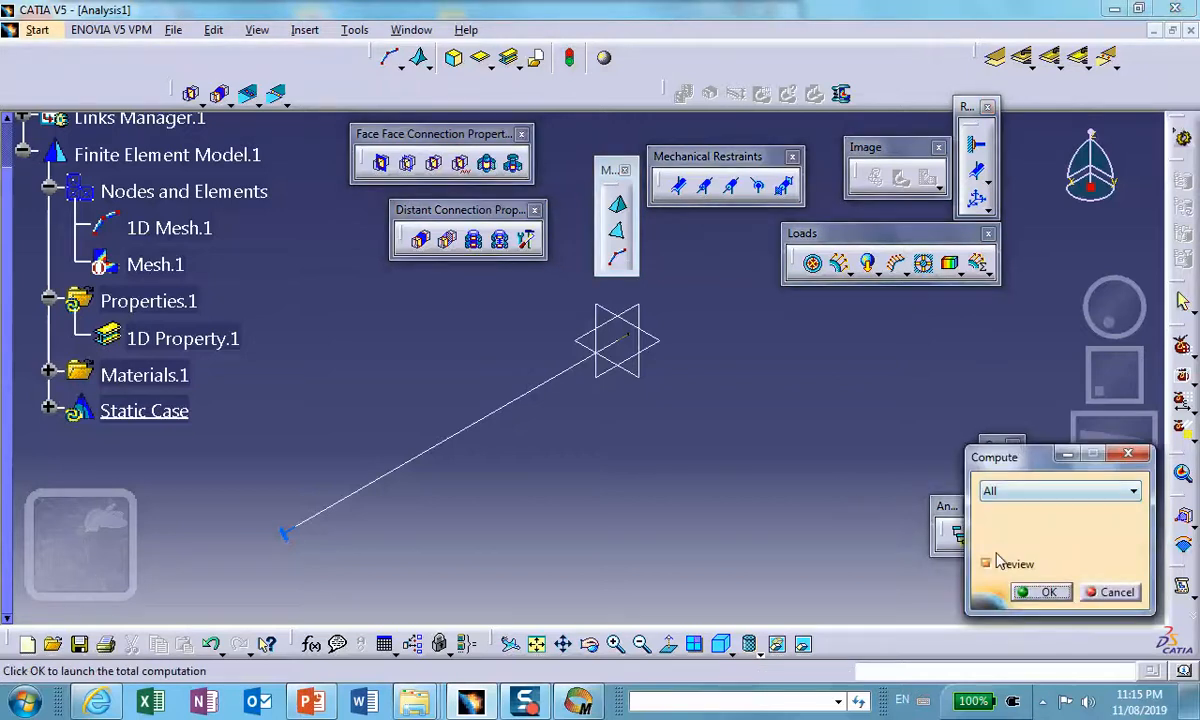
click(1036, 592)
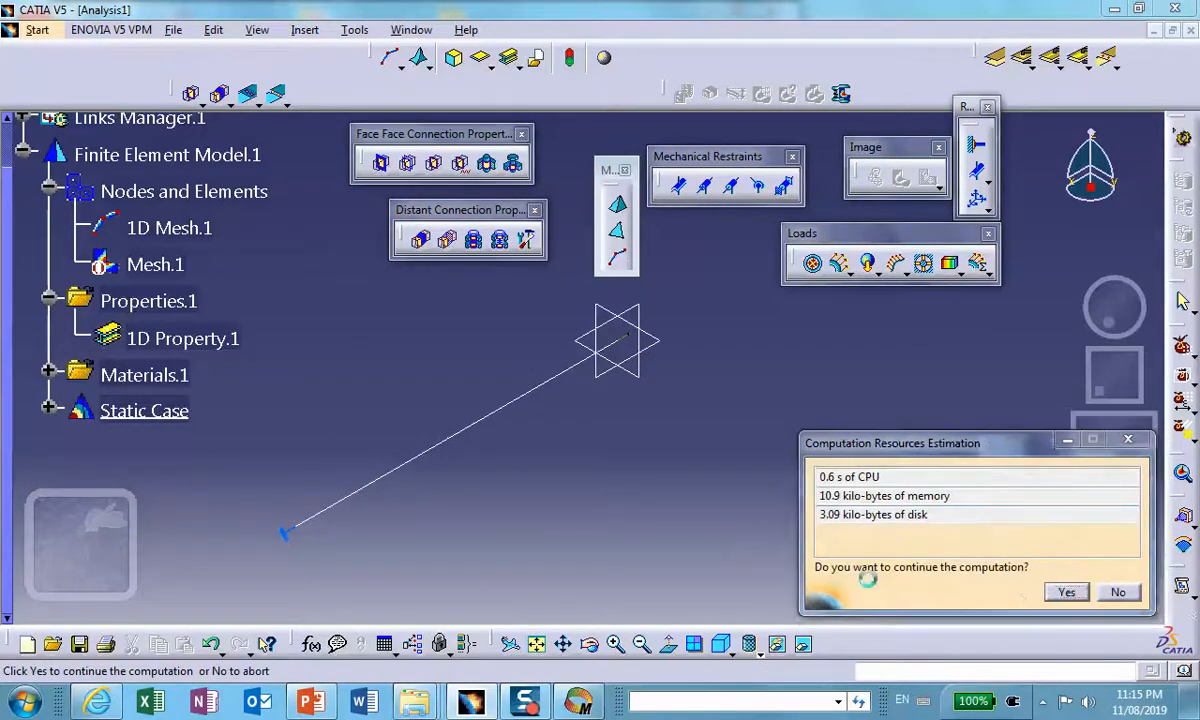
click(1068, 593)
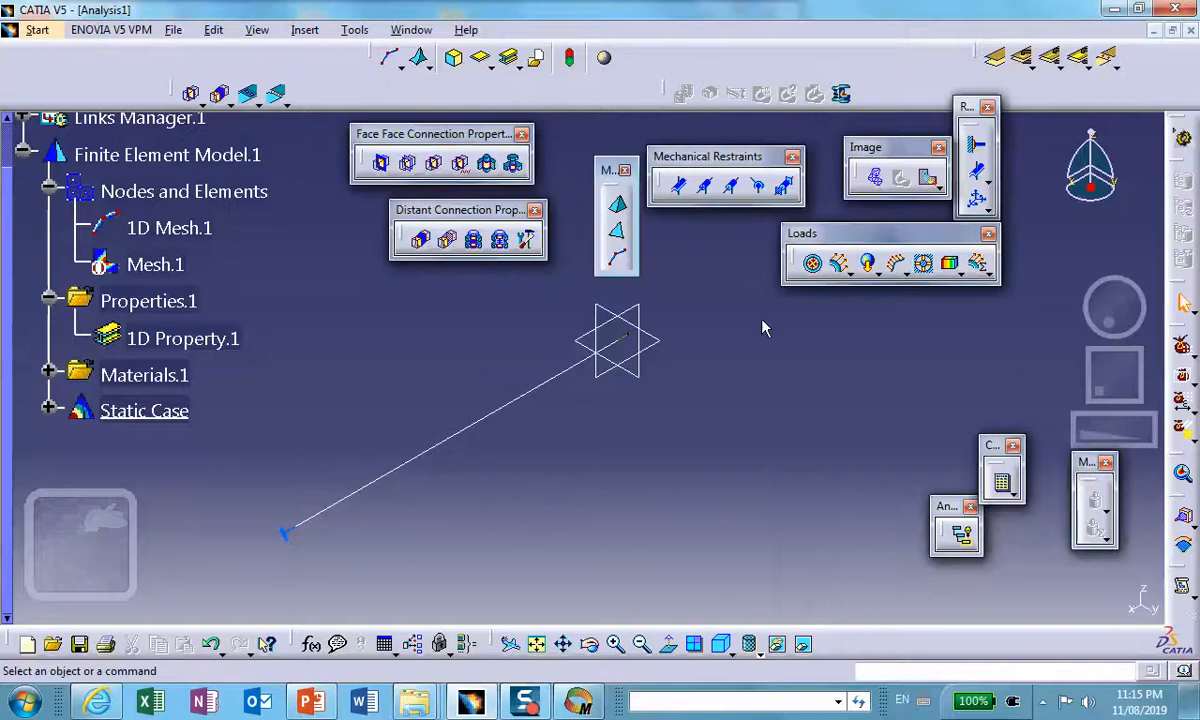
click(46, 411)
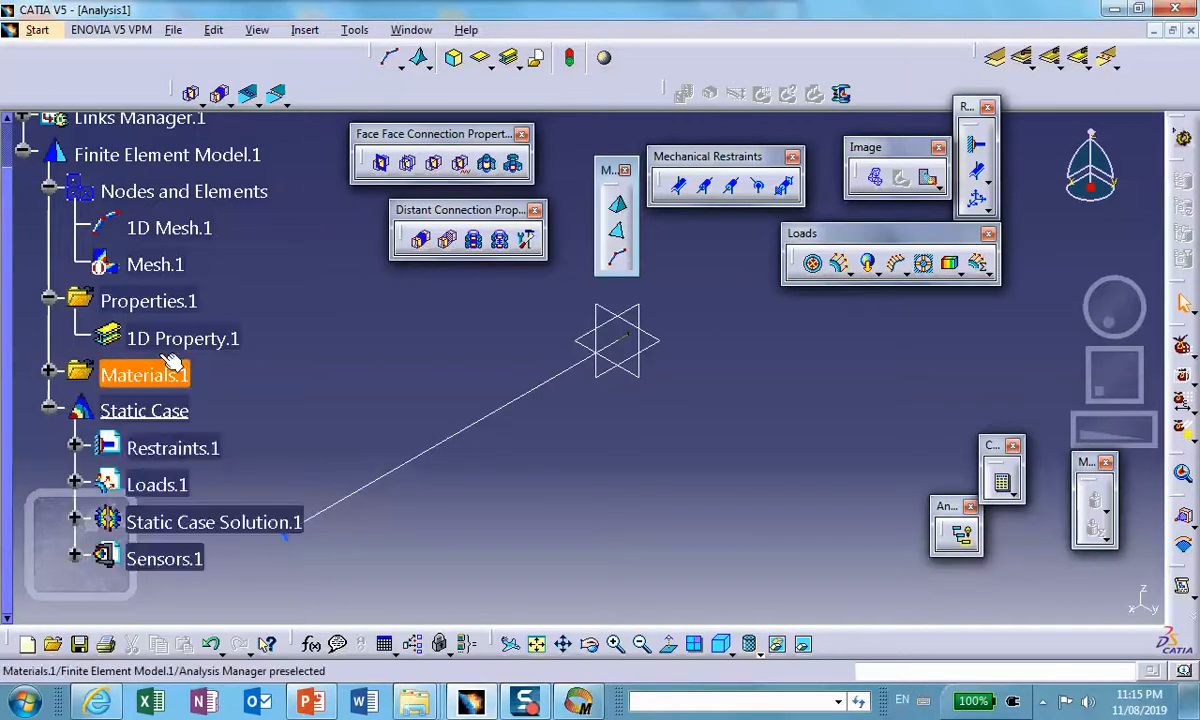
Activate the principal stress image under the static case solution and check the stress at the clamped end.
scroll(150, 380, down, 2)
click(76, 368)
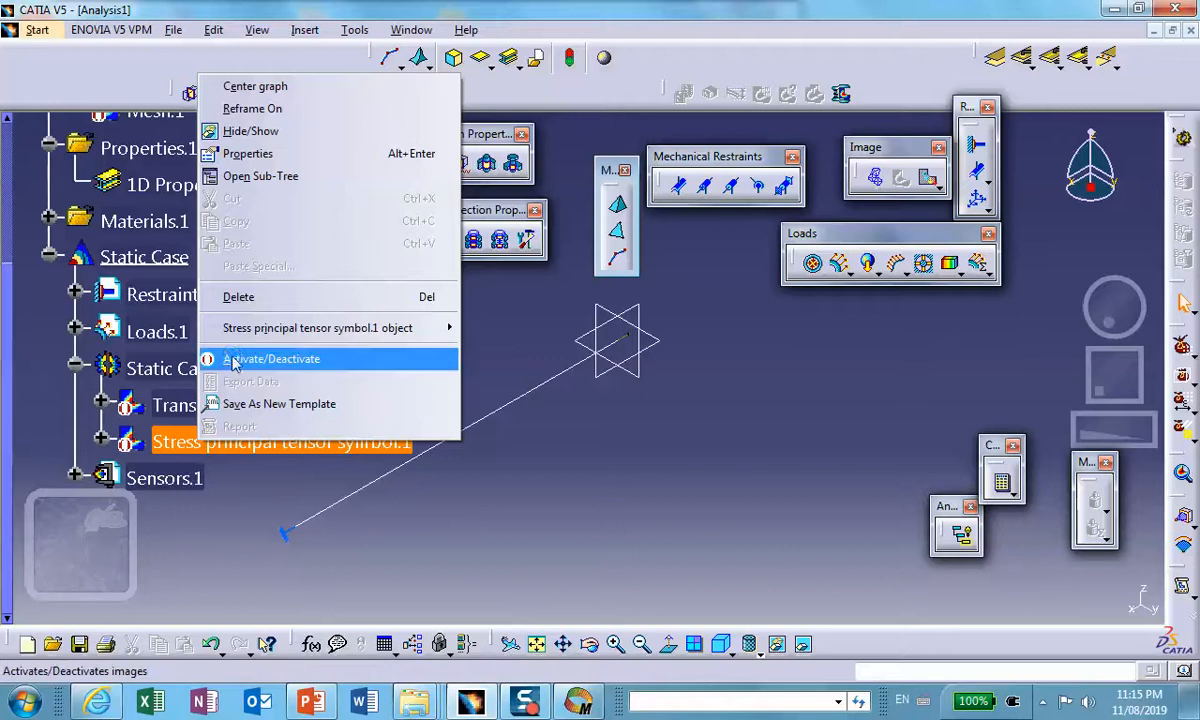
click(231, 358)
middle_drag(455, 485, 571, 426)
click(563, 457)
middle_drag(517, 546, 709, 523)
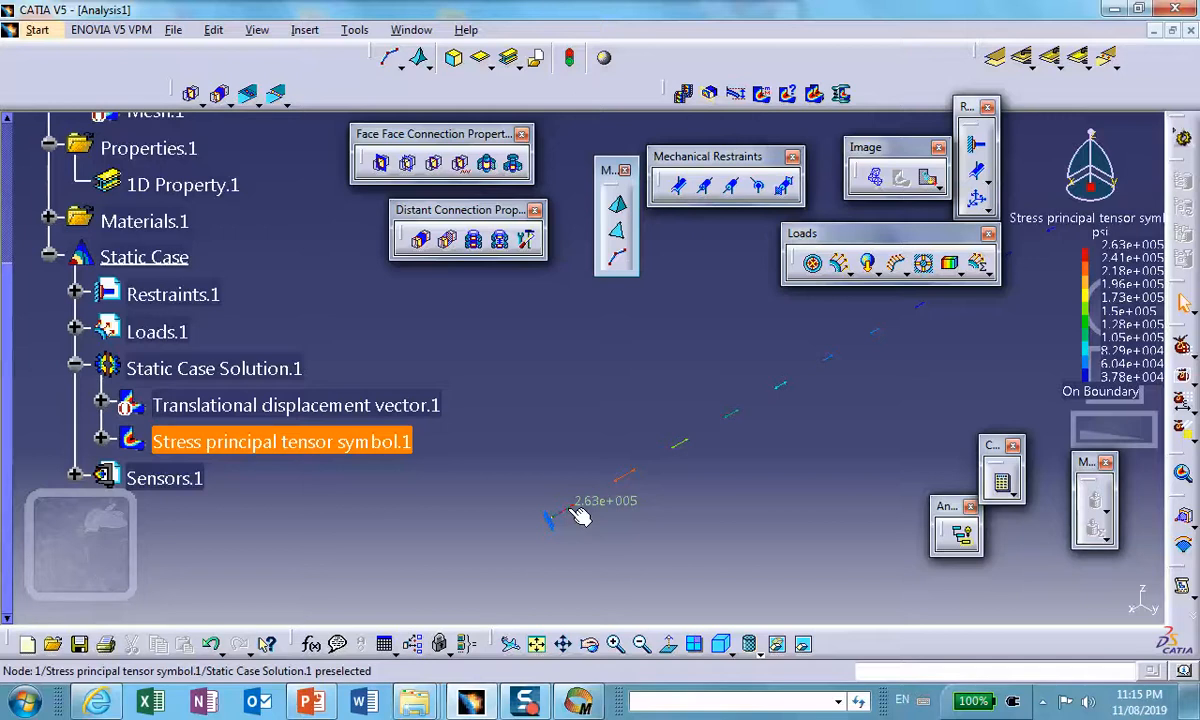
Switch to Mathcad and review the analytical radius, area and stress formulas, the stresses along the beam, and the stress plot.
click(578, 701)
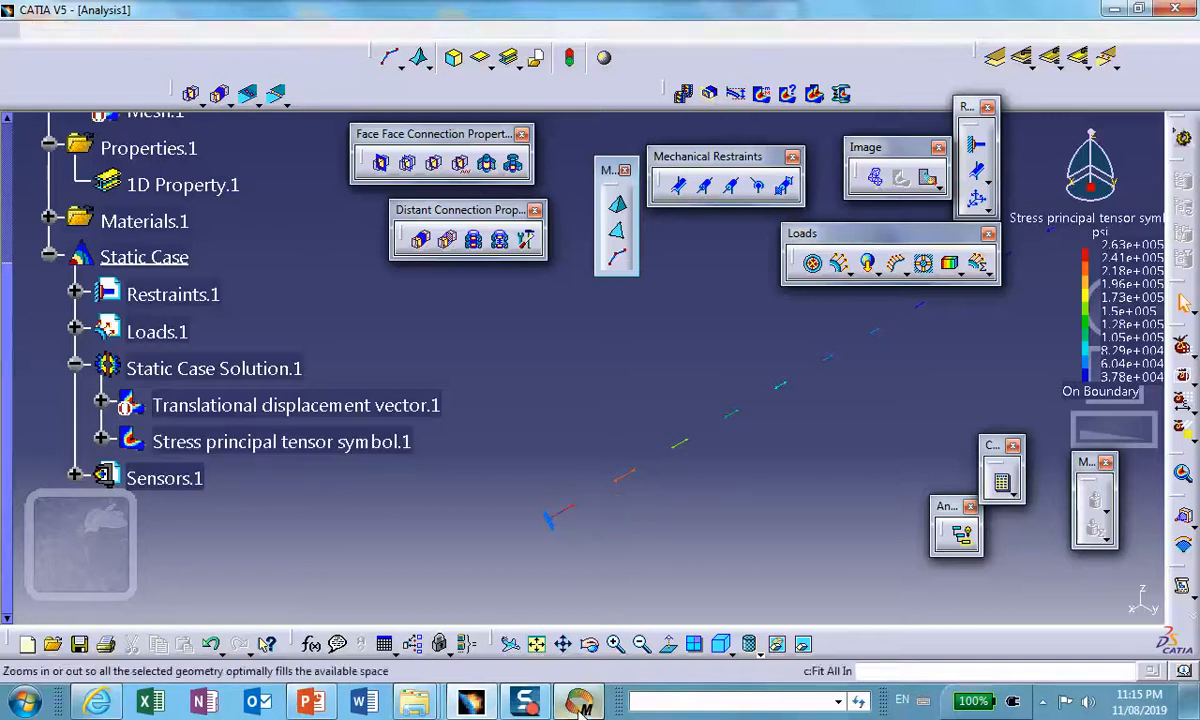
scroll(540, 381, down, 1)
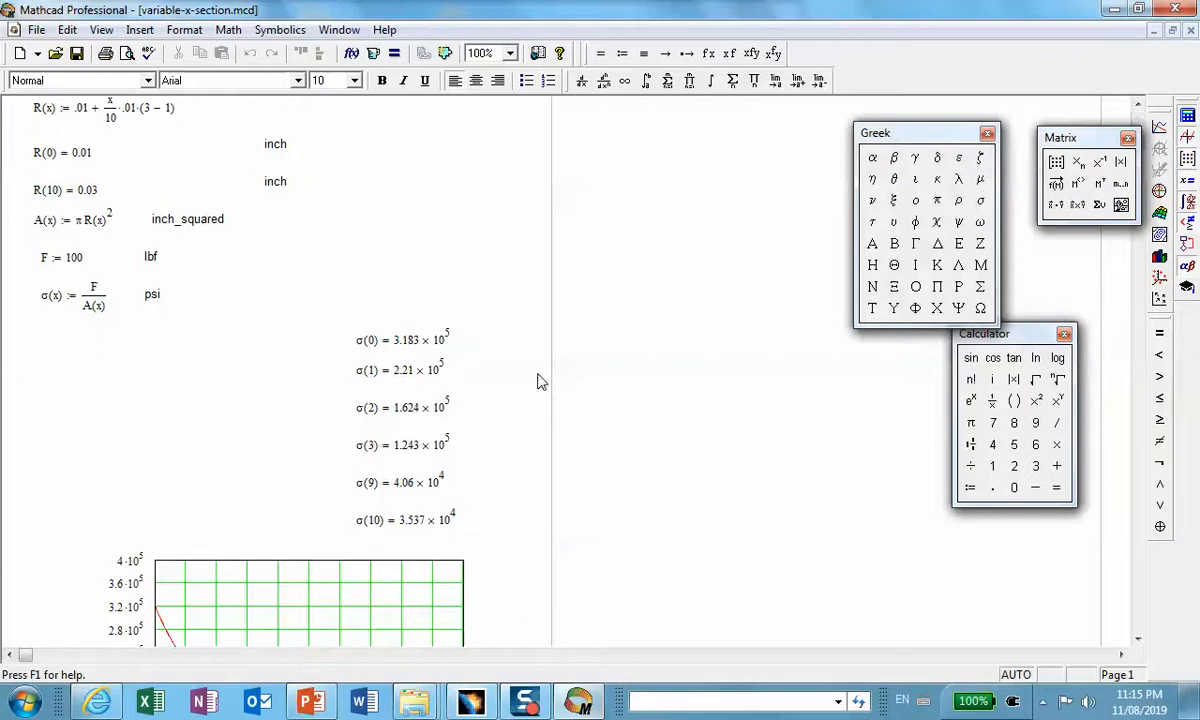
scroll(538, 381, up, 1)
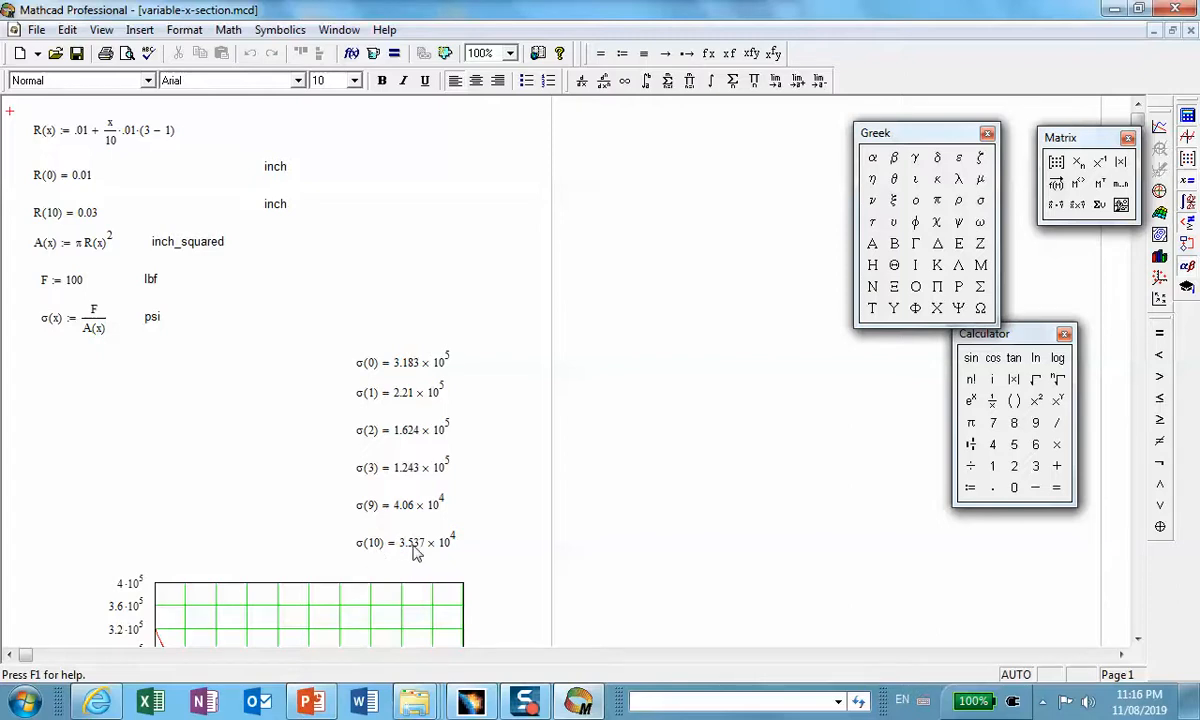
scroll(416, 553, down, 5)
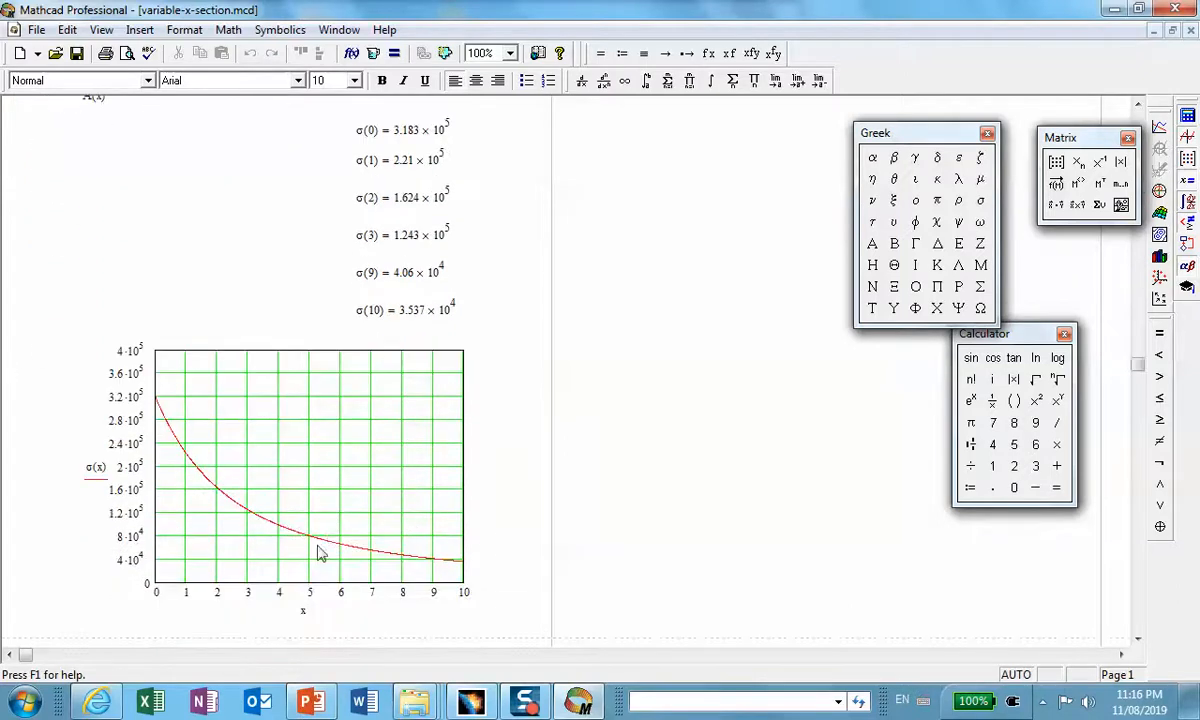
scroll(400, 540, up, 2)
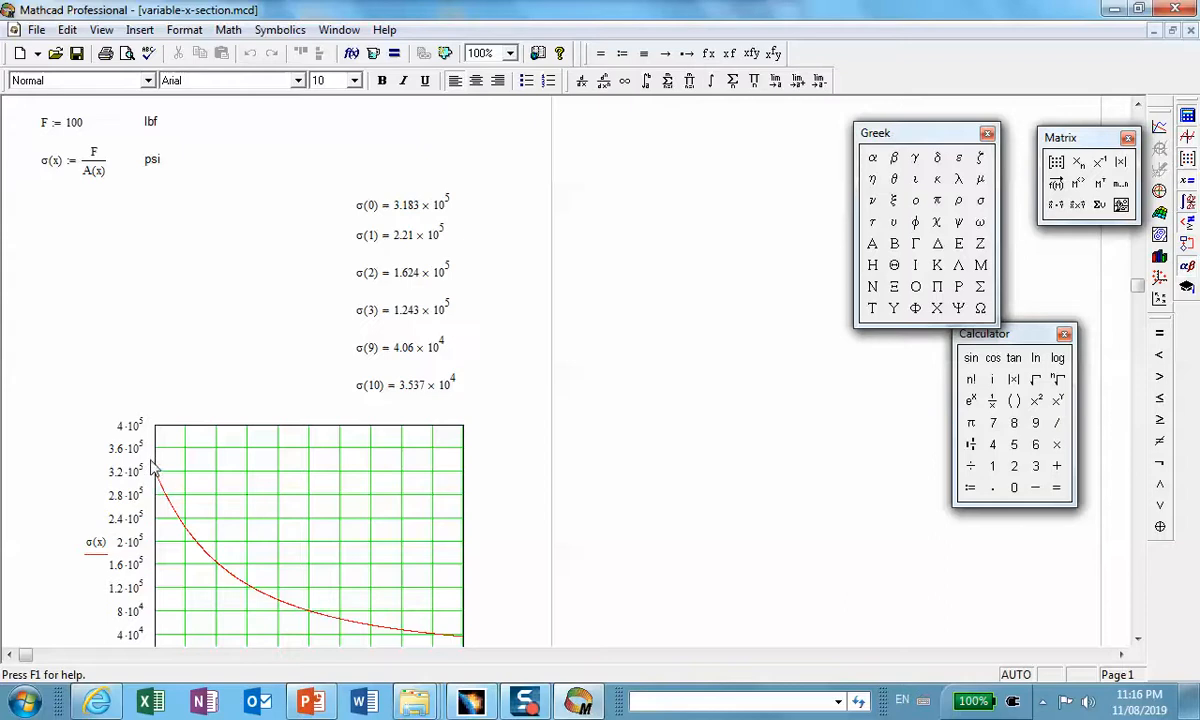
scroll(437, 528, down, 1)
scroll(548, 471, up, 2)
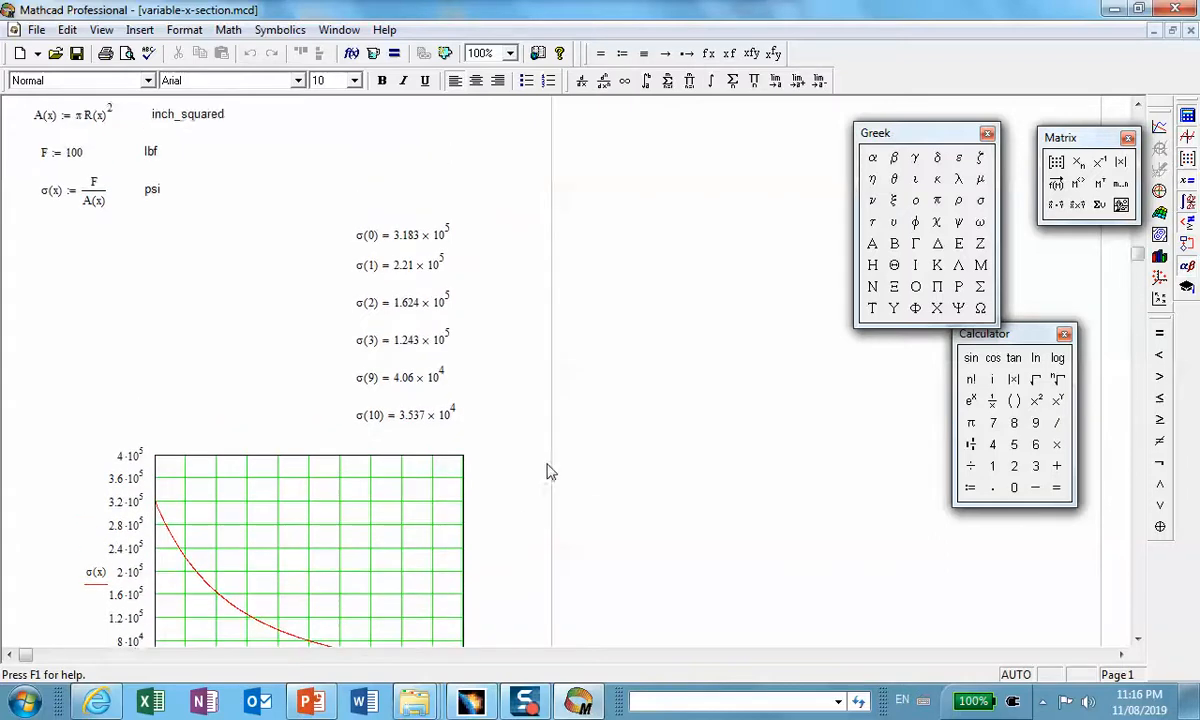
scroll(548, 471, up, 2)
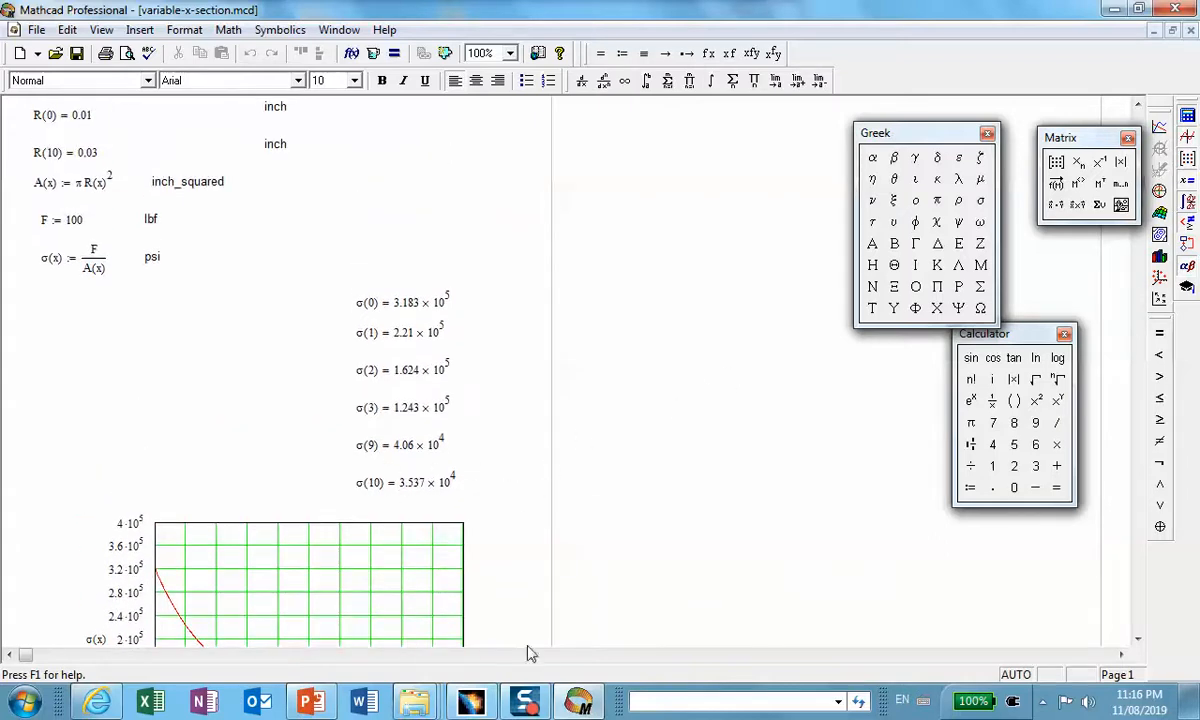
Switch to CATIA, examine the principal stress at the two nodes nearest the clamp, and compare with the Mathcad stresses.
click(470, 700)
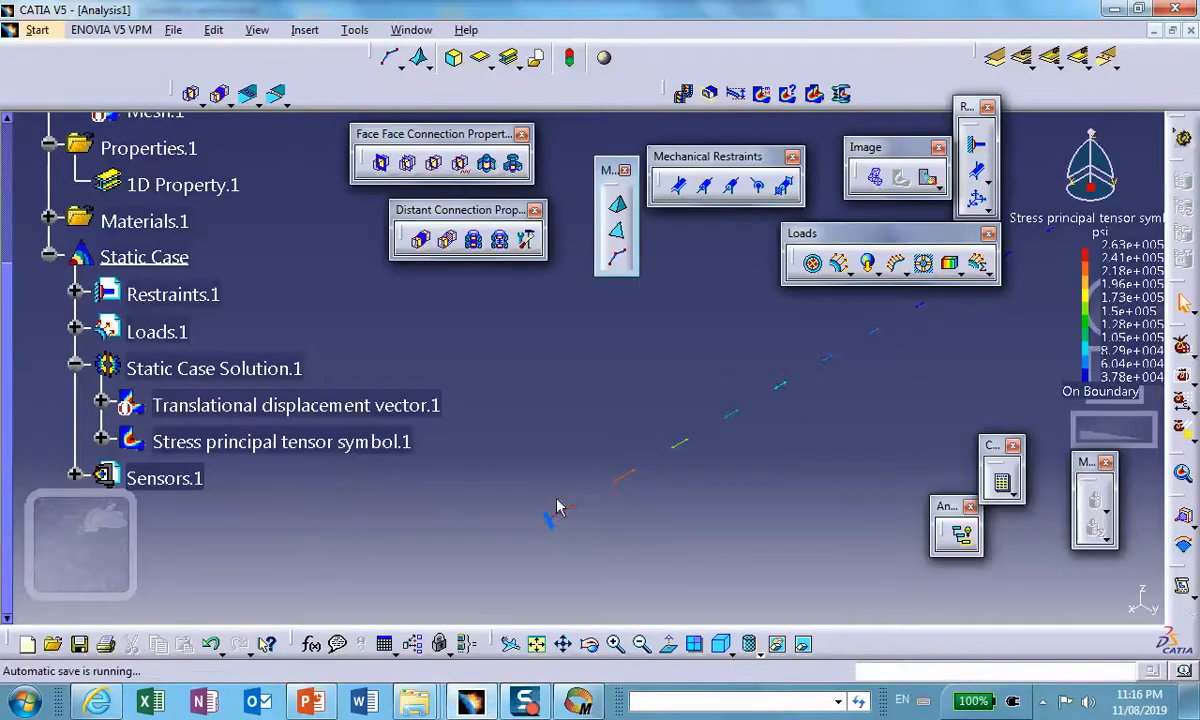
mouse_move(628, 483)
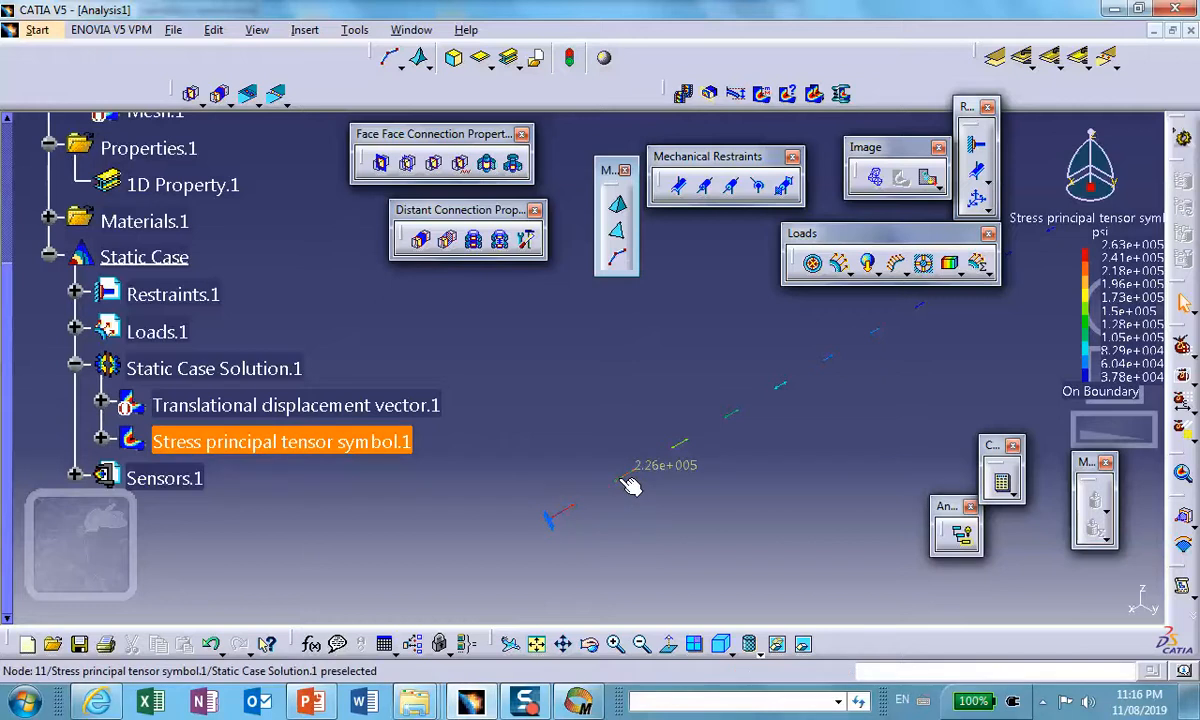
mouse_move(580, 513)
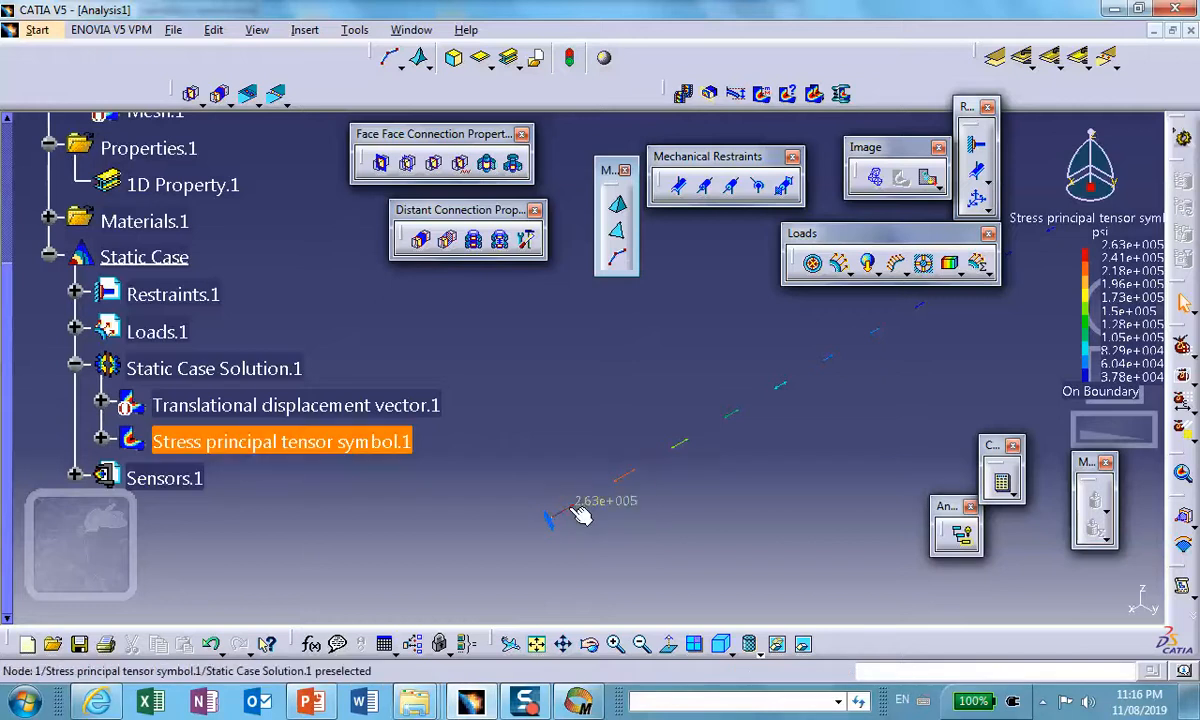
click(526, 700)
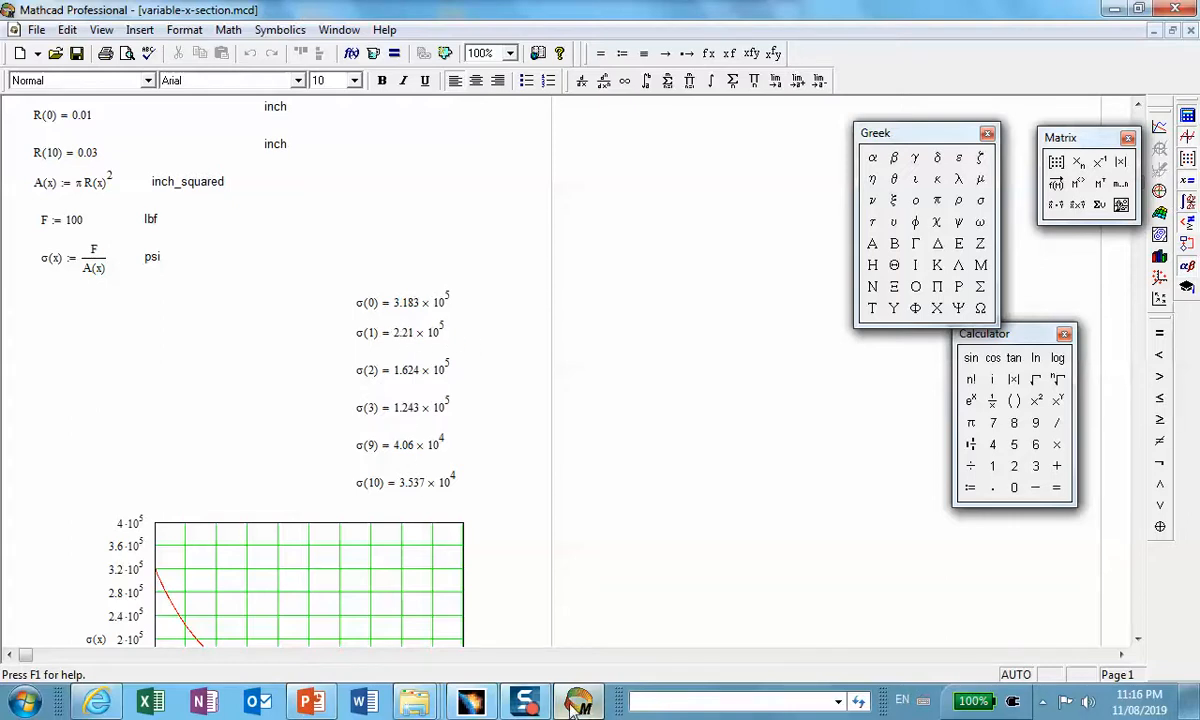
Inspect the principal stress symbols at the beam's free end in CATIA and compare them with the Mathcad stress at x = 10.
click(473, 703)
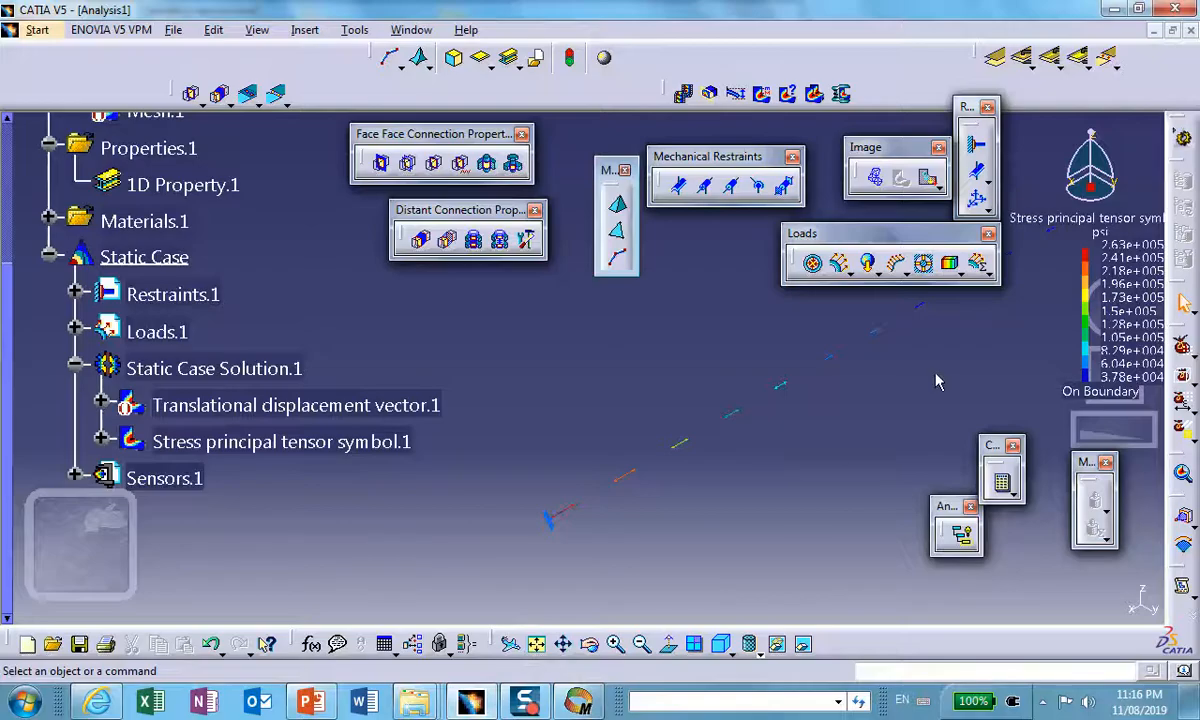
middle_drag(838, 459, 728, 431)
middle_drag(734, 475, 448, 417)
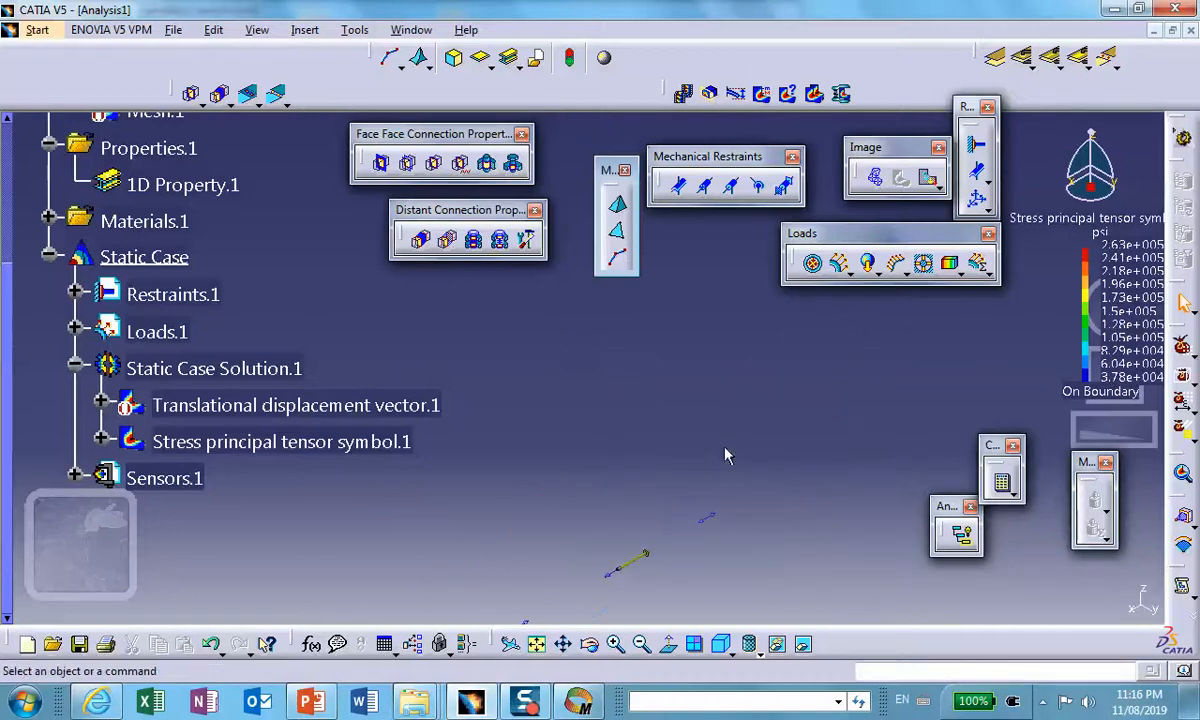
mouse_move(815, 473)
click(530, 545)
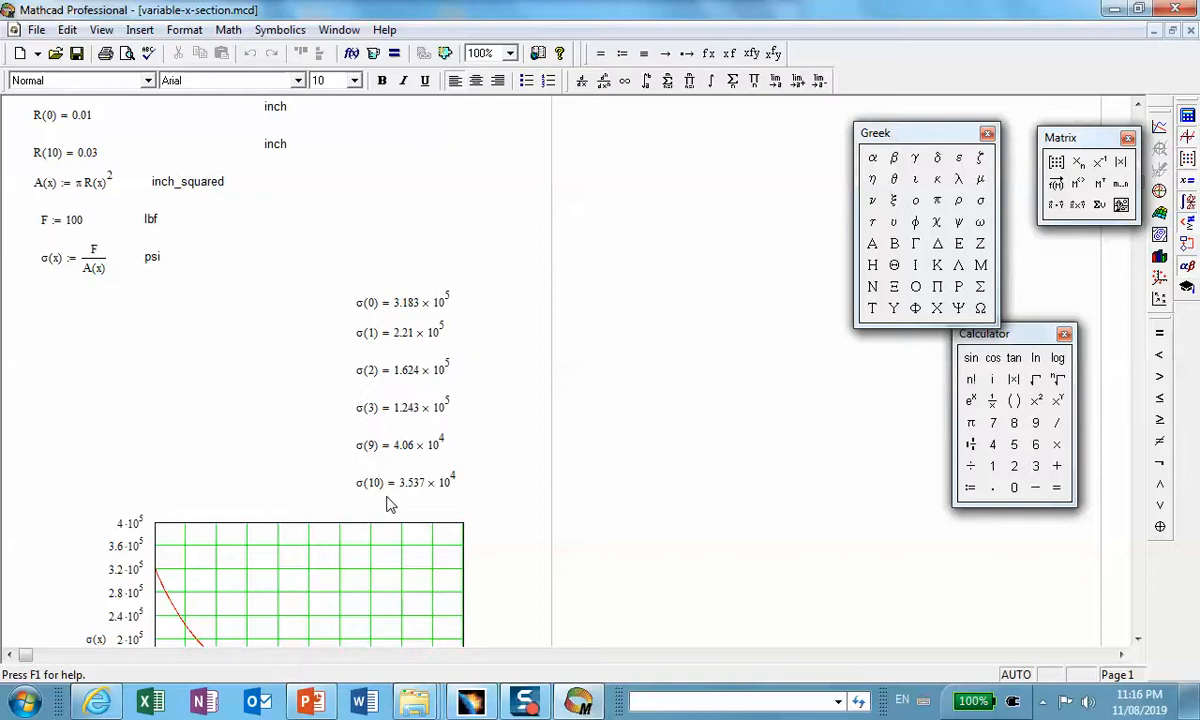
right_click(505, 436)
click(505, 278)
Switch to CATIA and change the principal stress image to the Average iso type.
click(475, 701)
middle_drag(587, 461, 585, 505)
click(645, 442)
double_click(645, 442)
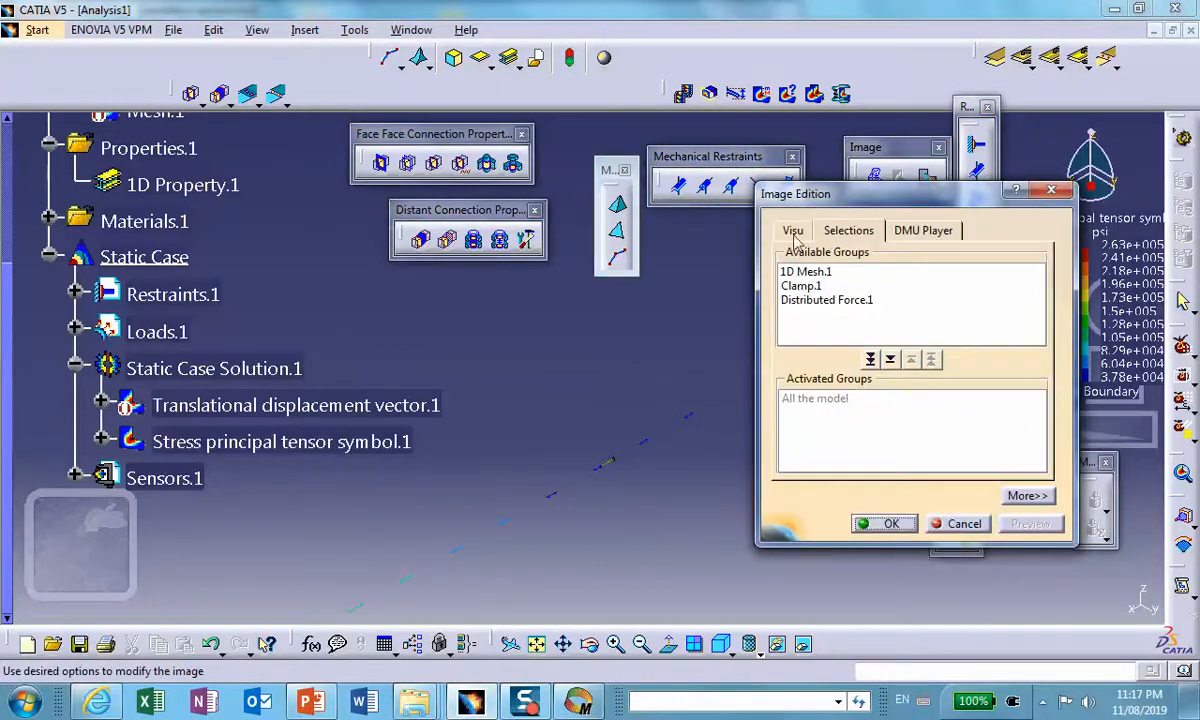
click(825, 294)
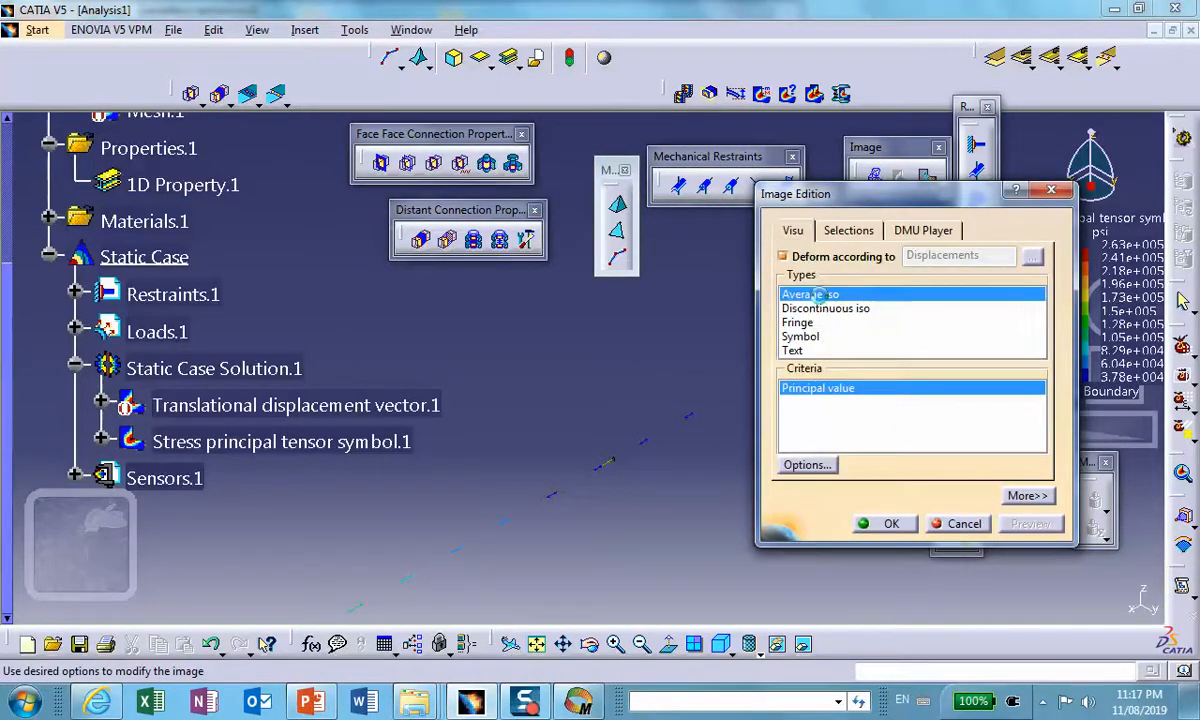
click(887, 526)
middle_drag(705, 431, 721, 497)
middle_drag(629, 509, 719, 477)
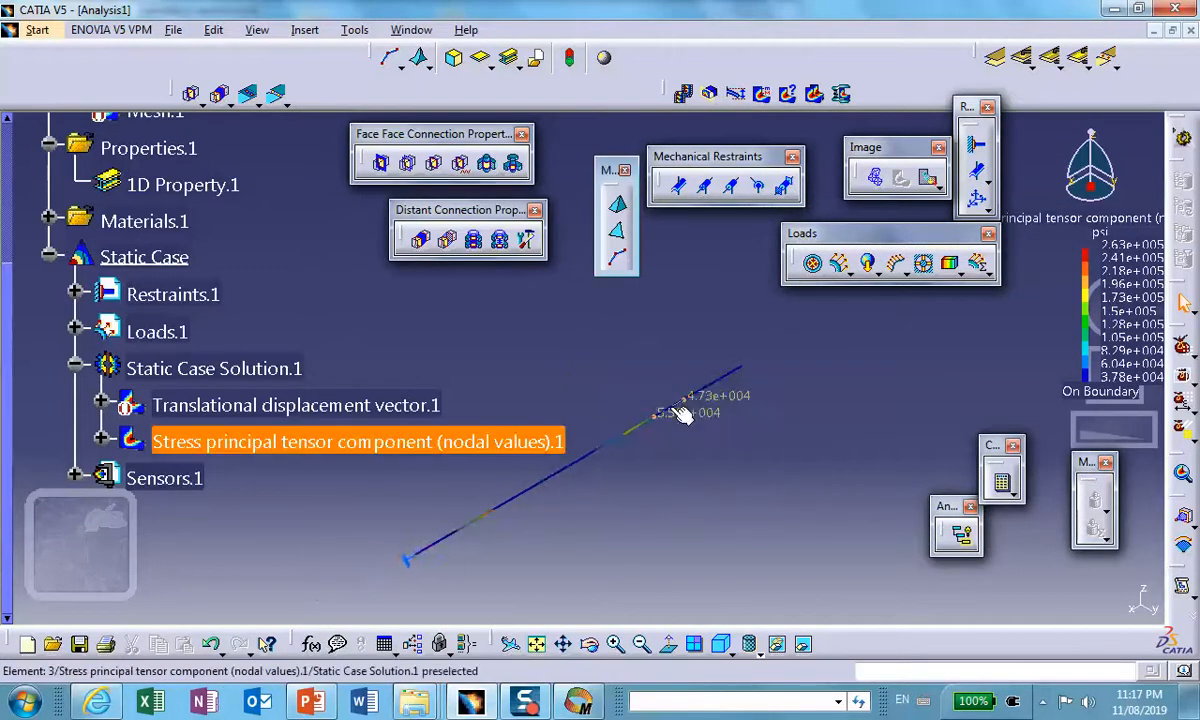
Set the principal stress image type to Symbol with the Principal value criterion.
double_click(668, 408)
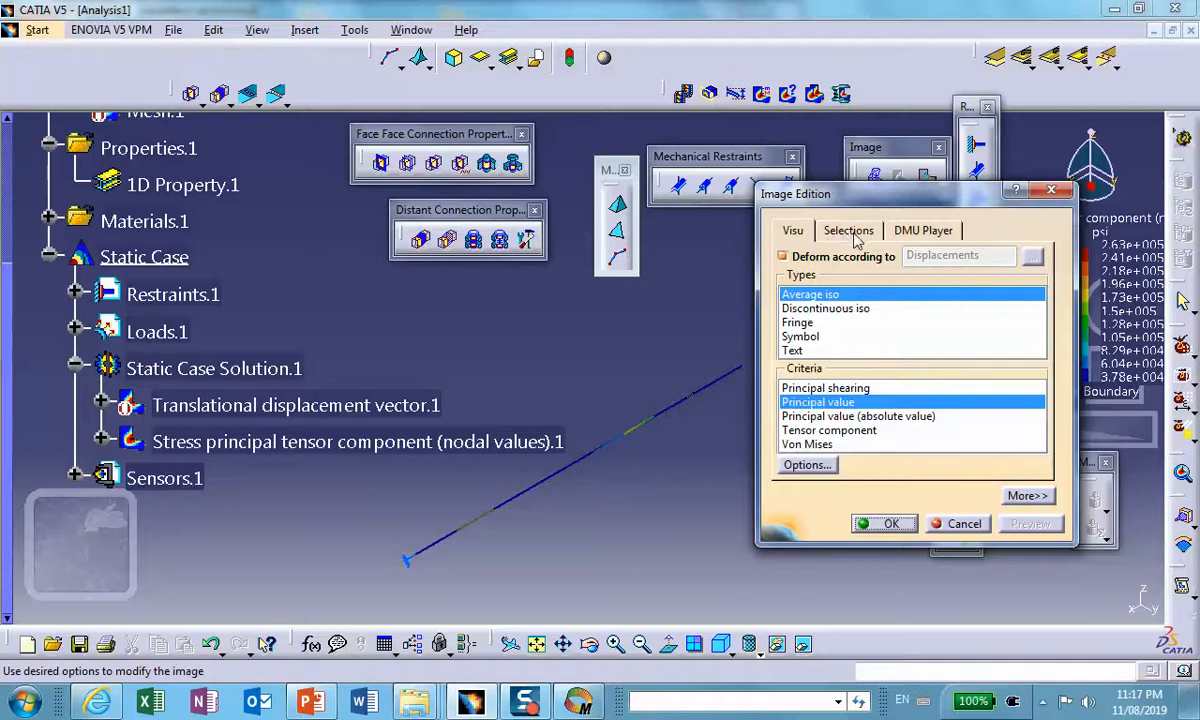
click(803, 336)
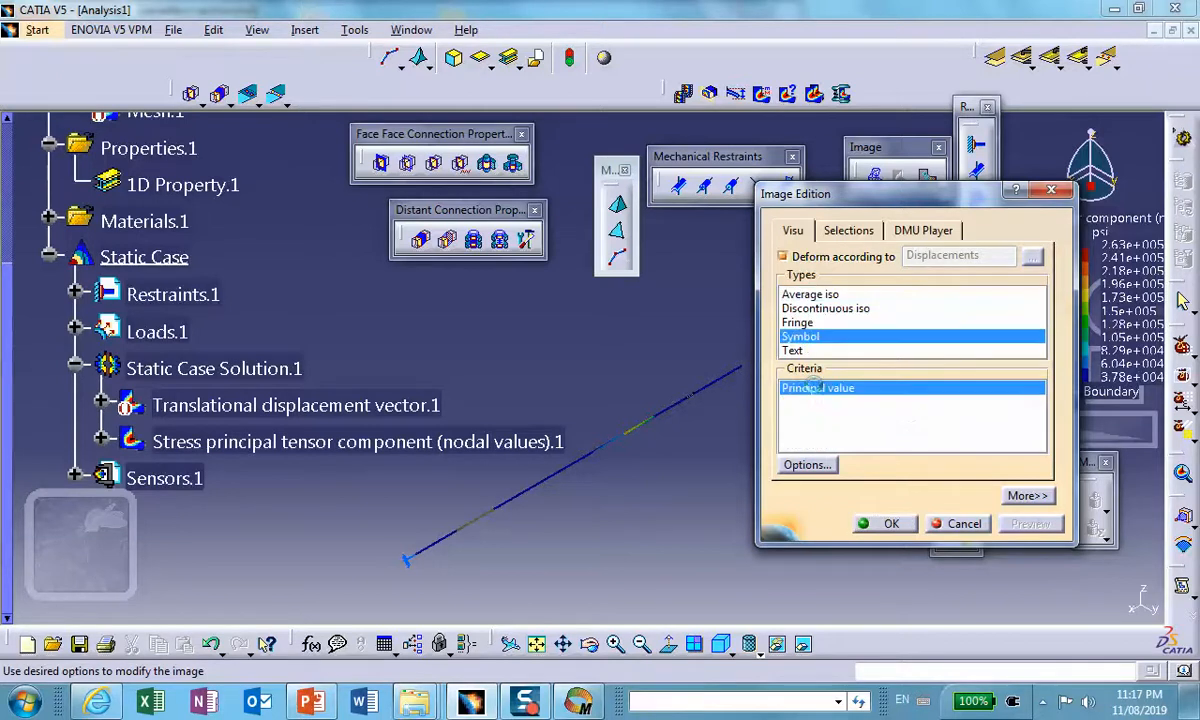
click(884, 523)
middle_drag(714, 462, 660, 404)
click(658, 397)
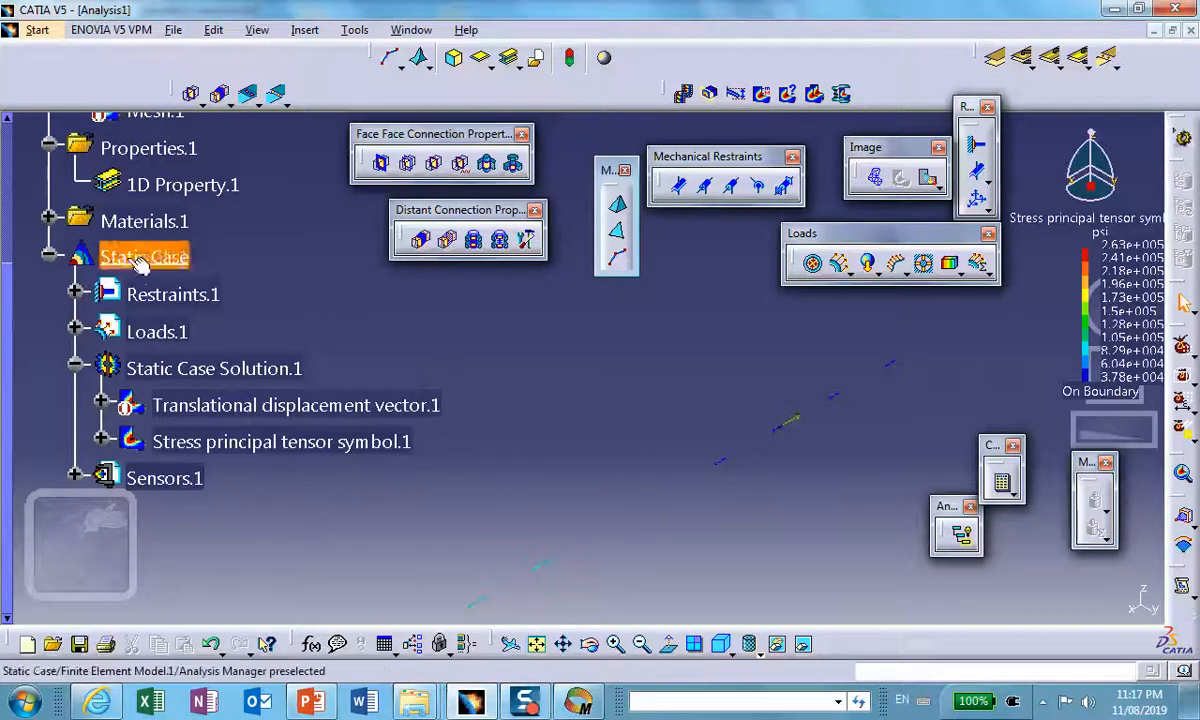
Review the variable beam factors in the beam's 1D property and close it without changes.
double_click(140, 185)
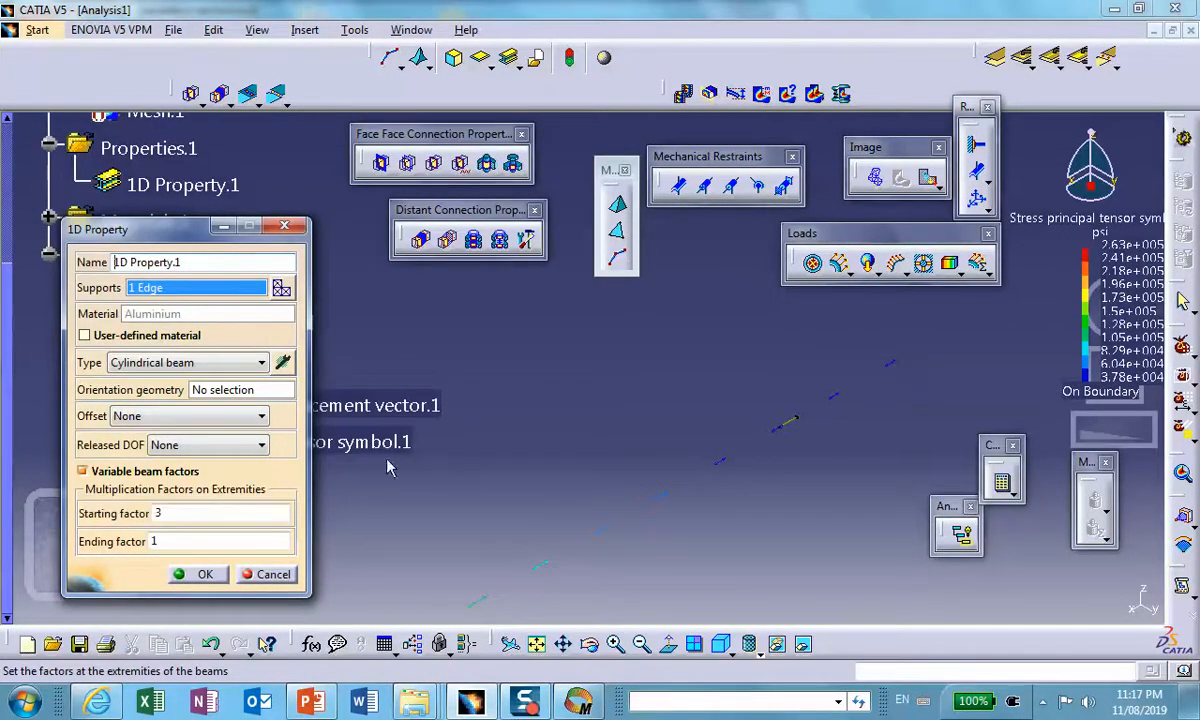
click(206, 575)
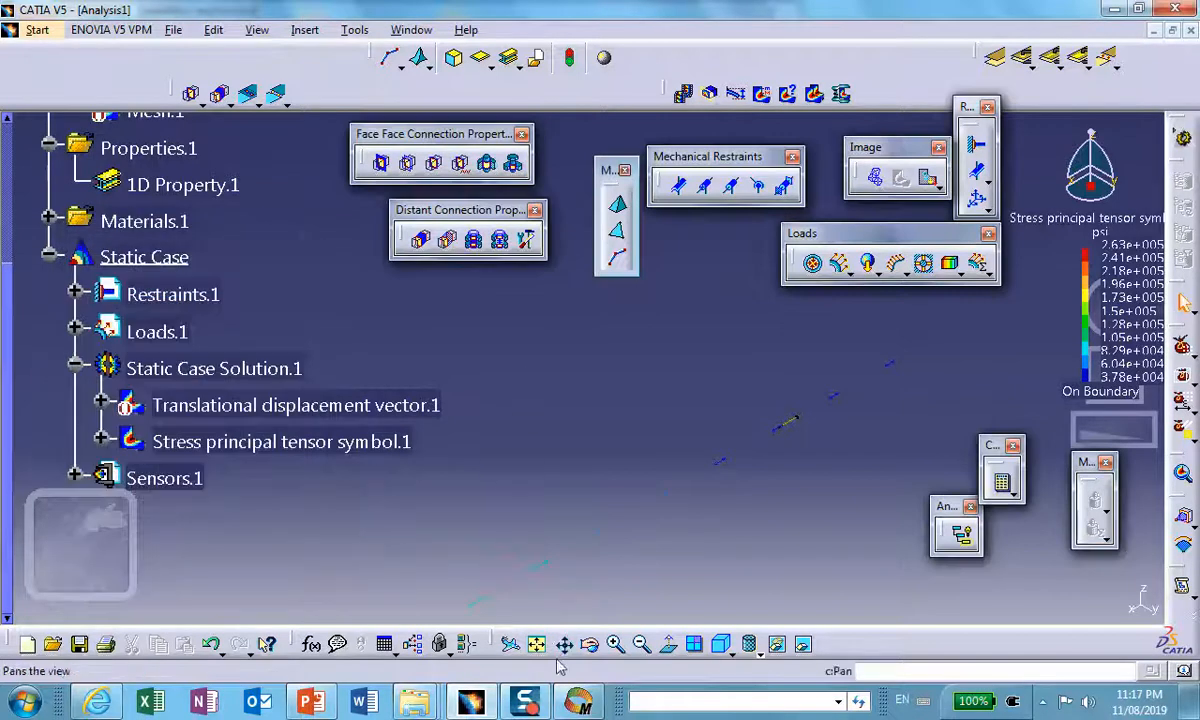
mouse_move(574, 703)
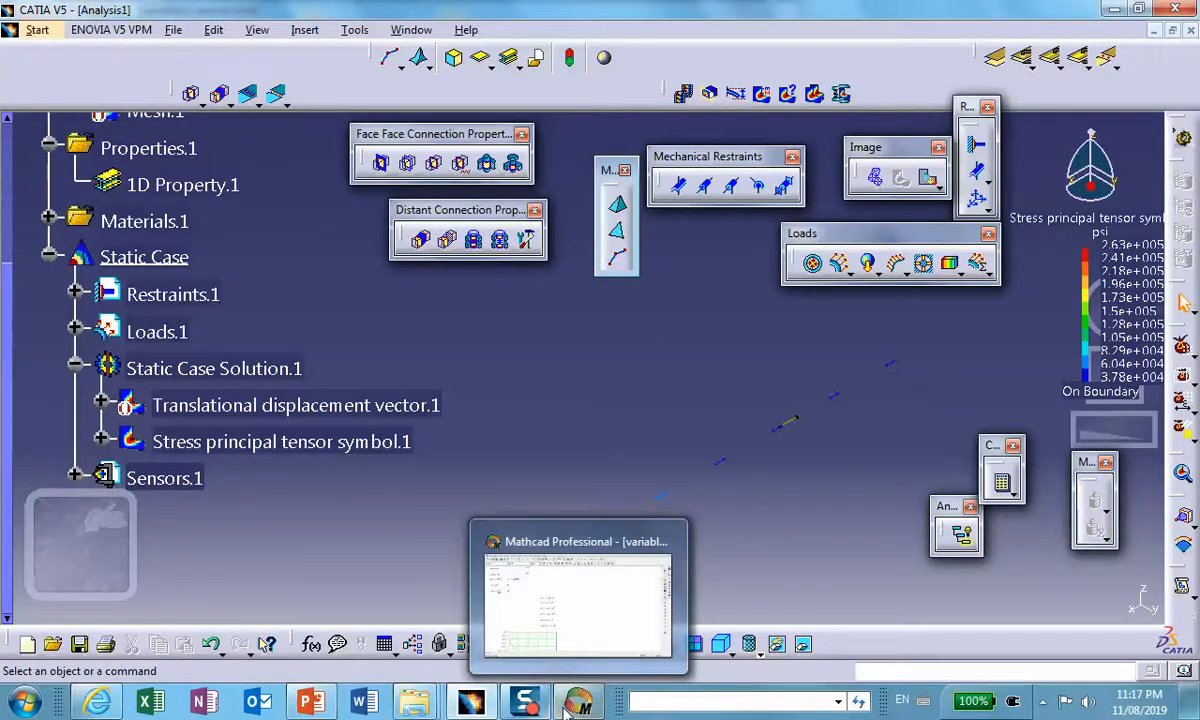
mouse_move(471, 704)
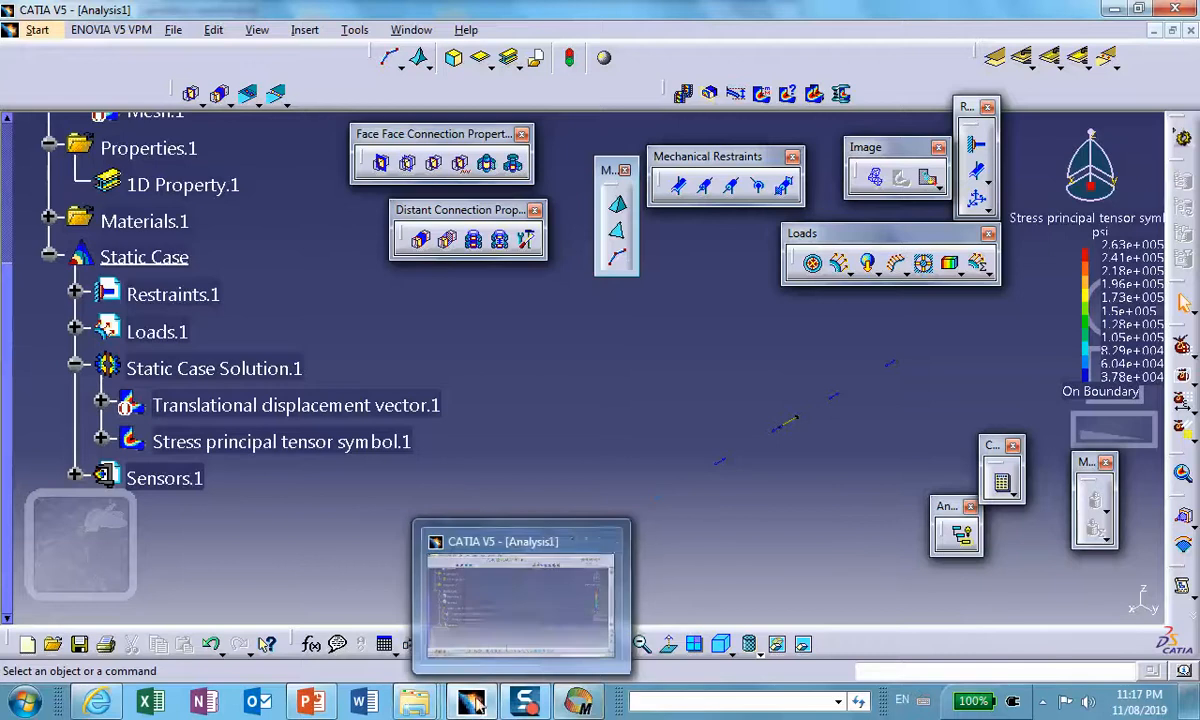